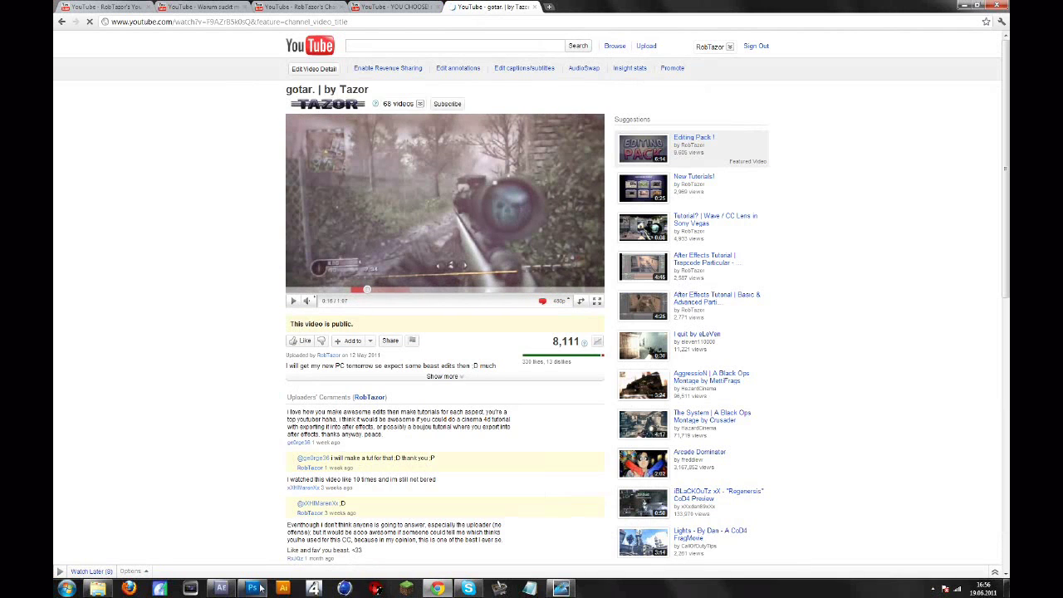
# Step: Return to the After Effects project and scrub the gameplay footage to about 35 seconds
pyautogui.click(221, 588)
pyautogui.moveTo(436, 388); pyautogui.dragTo(461, 390)
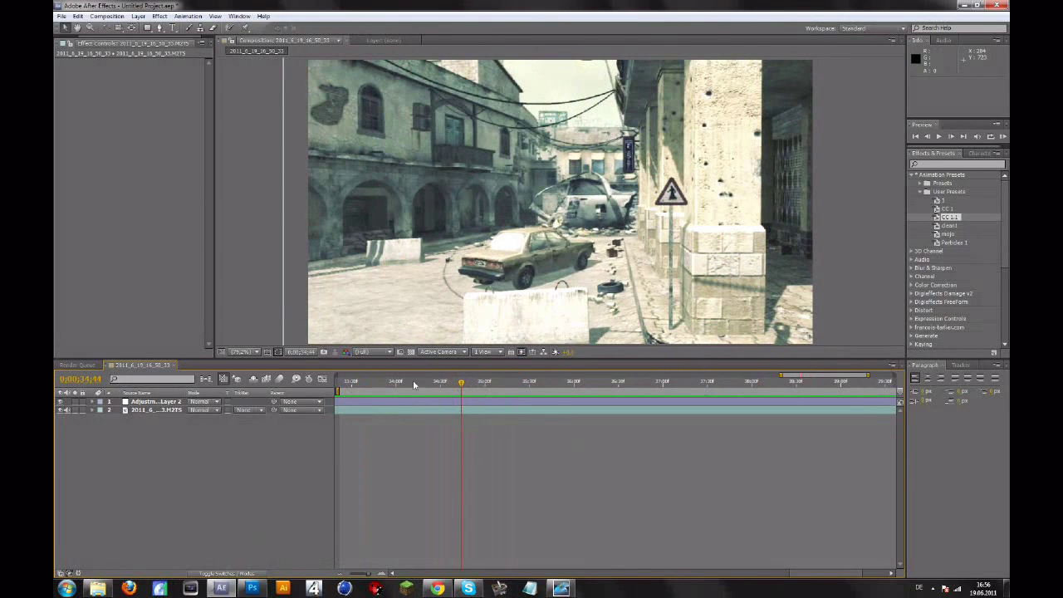
# Step: Preview the gameplay around 0:00:35:18, then switch over to Photoshop
pyautogui.moveTo(462, 385); pyautogui.dragTo(590, 384)
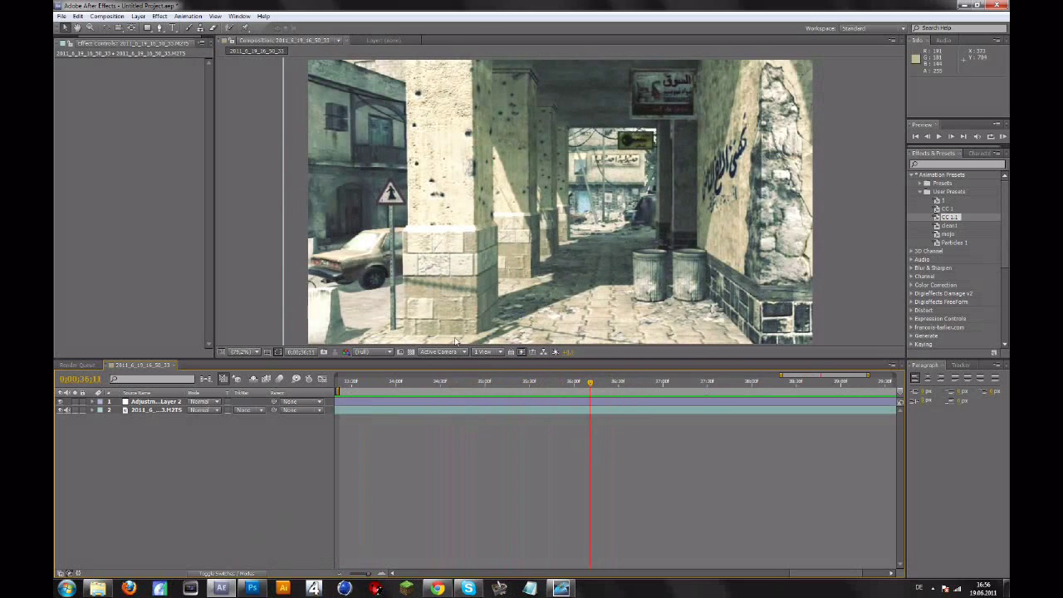
pyautogui.click(252, 588)
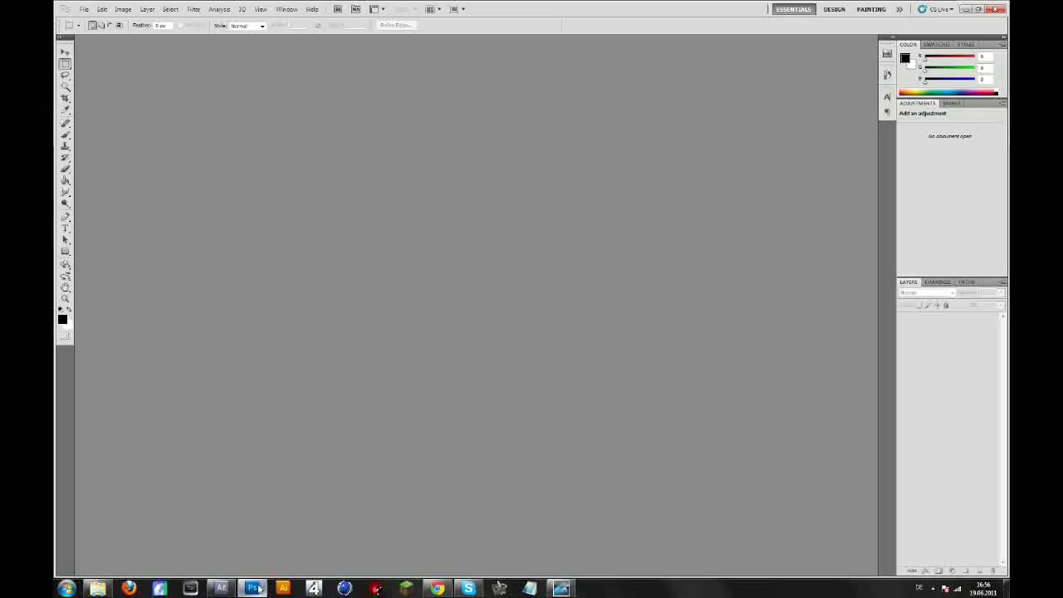
# Step: Create a new 1280 × 720 pixel document with Transparent background contents
pyautogui.click(86, 12)
pyautogui.click(95, 18)
pyautogui.doubleClick(501, 200)
pyautogui.write('1280')
pyautogui.press('Tab')
pyautogui.write('720')
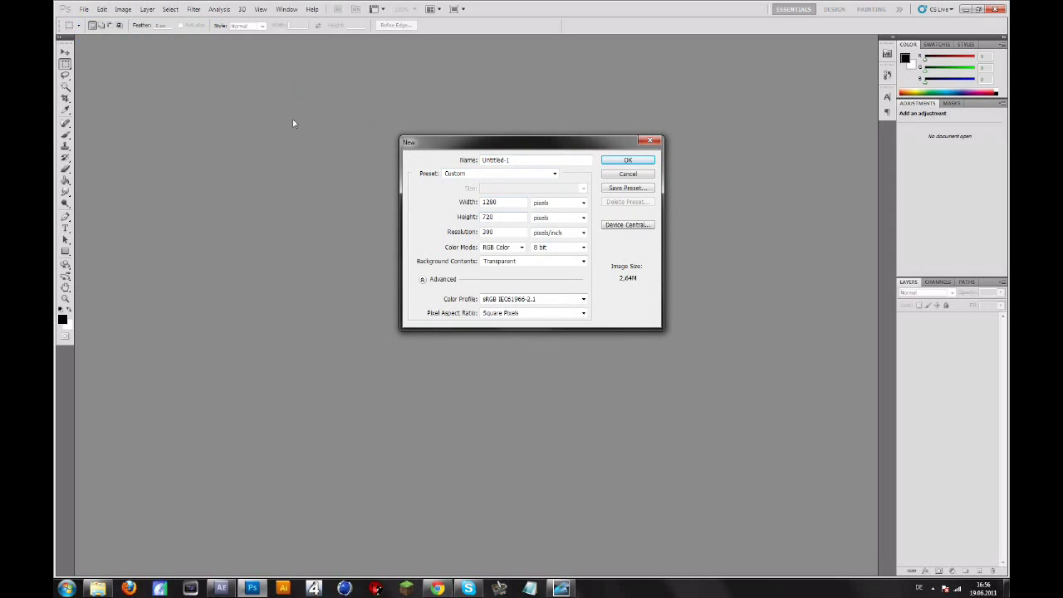
pyautogui.click(582, 204)
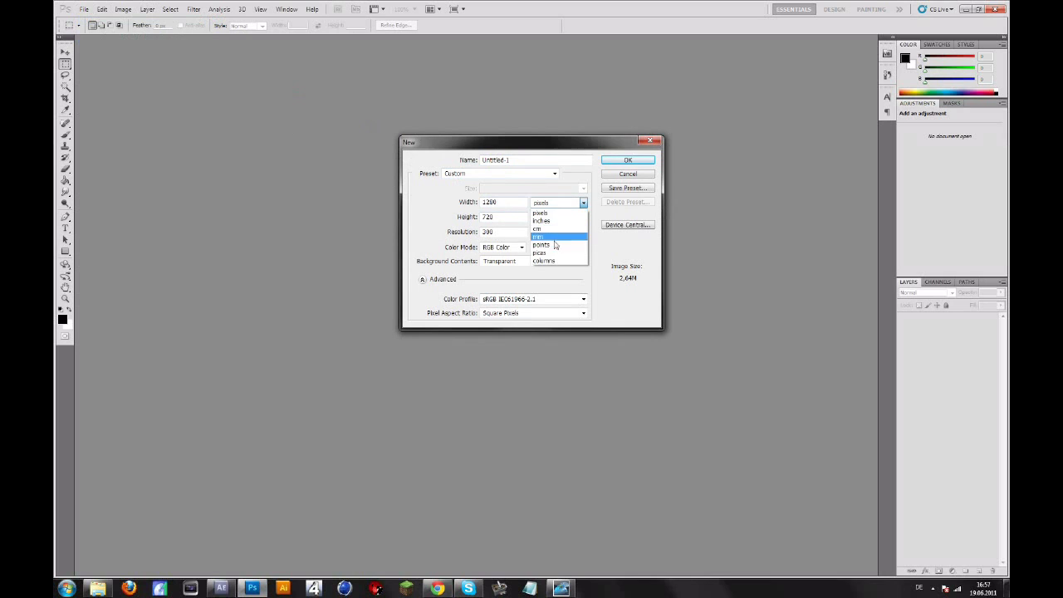
pyautogui.click(452, 236)
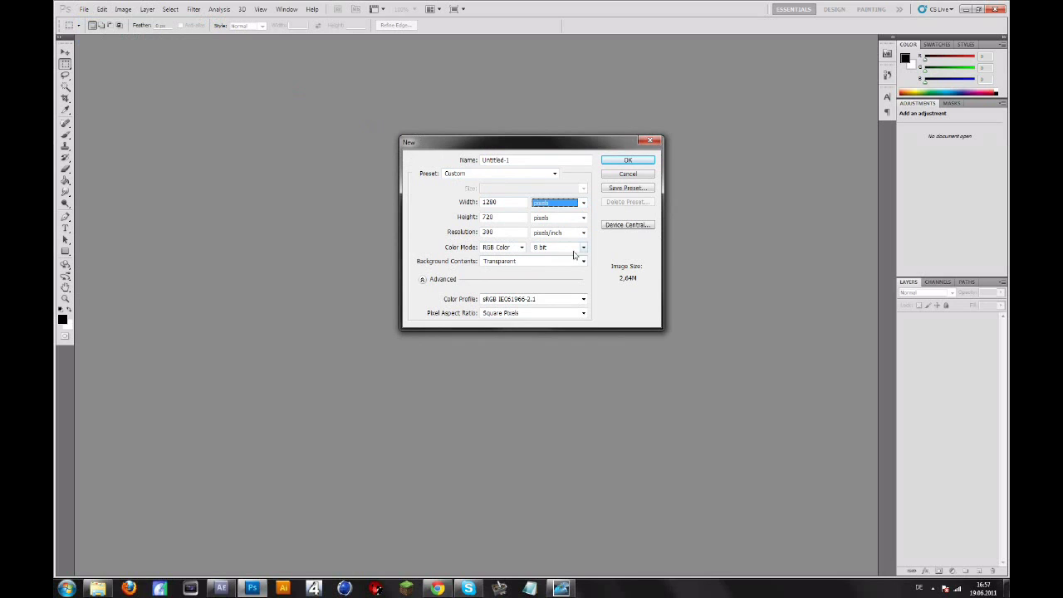
pyautogui.click(462, 233)
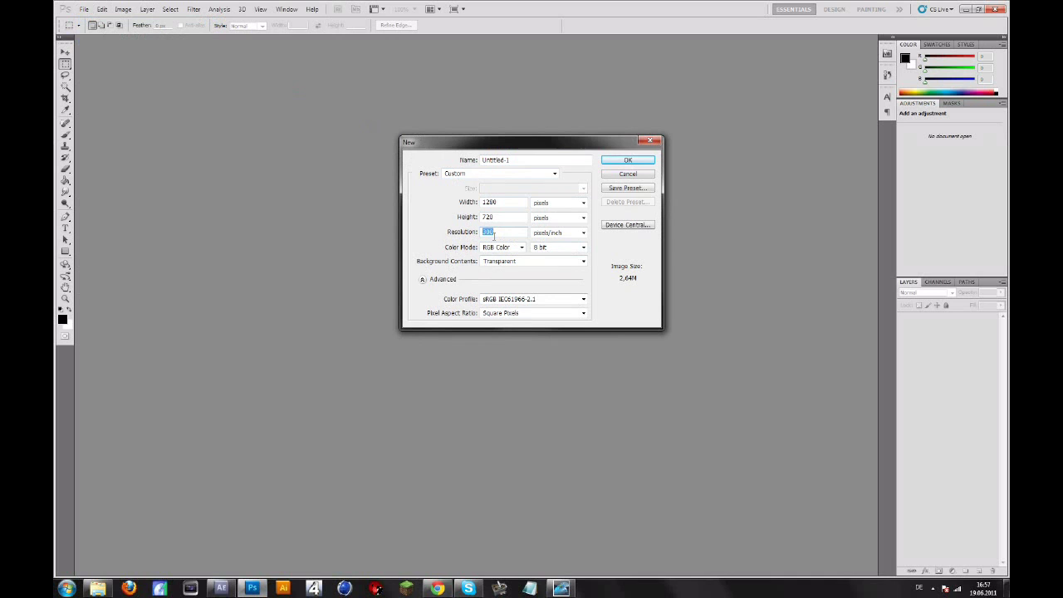
pyautogui.click(627, 161)
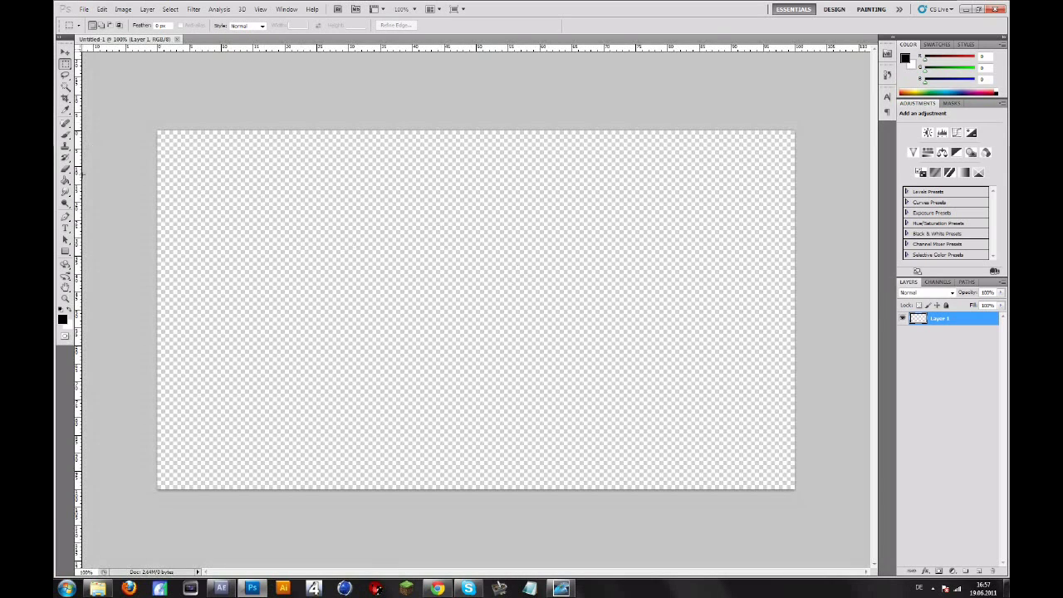
# Step: Draw a thin black rounded-rectangle bar in the canvas's upper left area
pyautogui.click(65, 253)
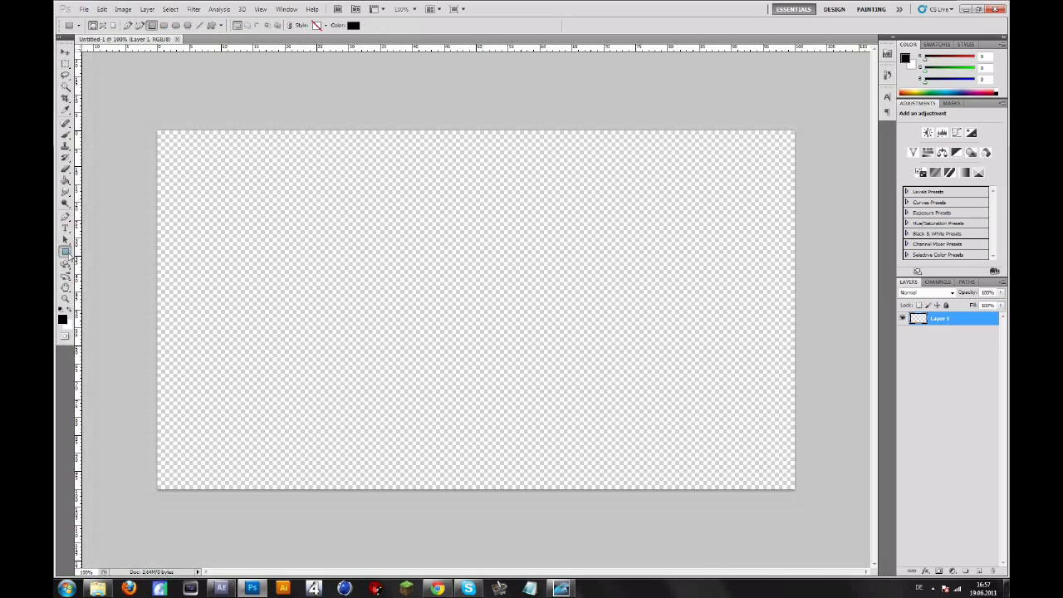
pyautogui.click(67, 255)
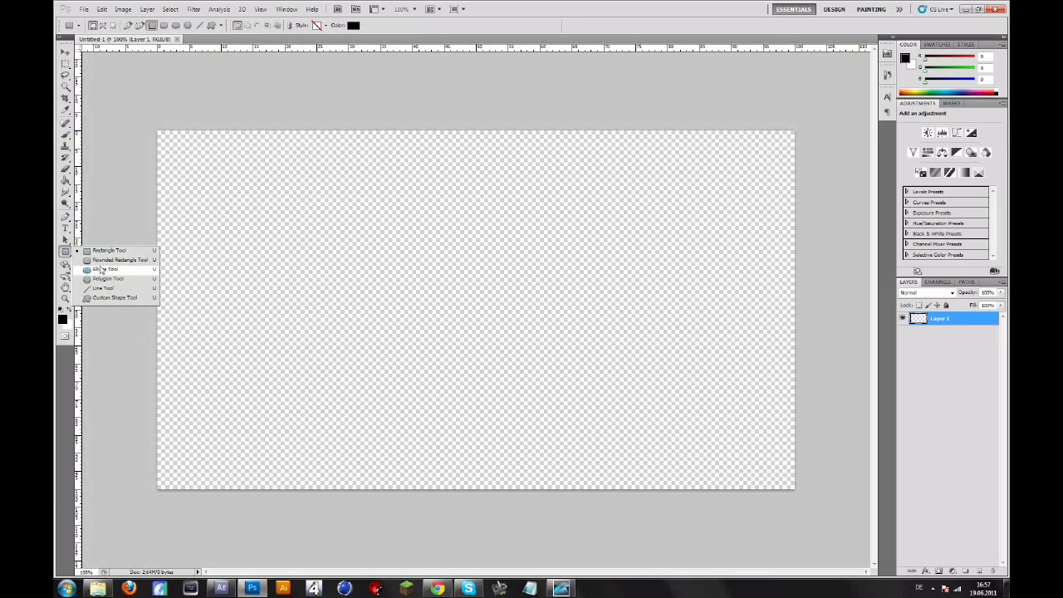
pyautogui.click(112, 260)
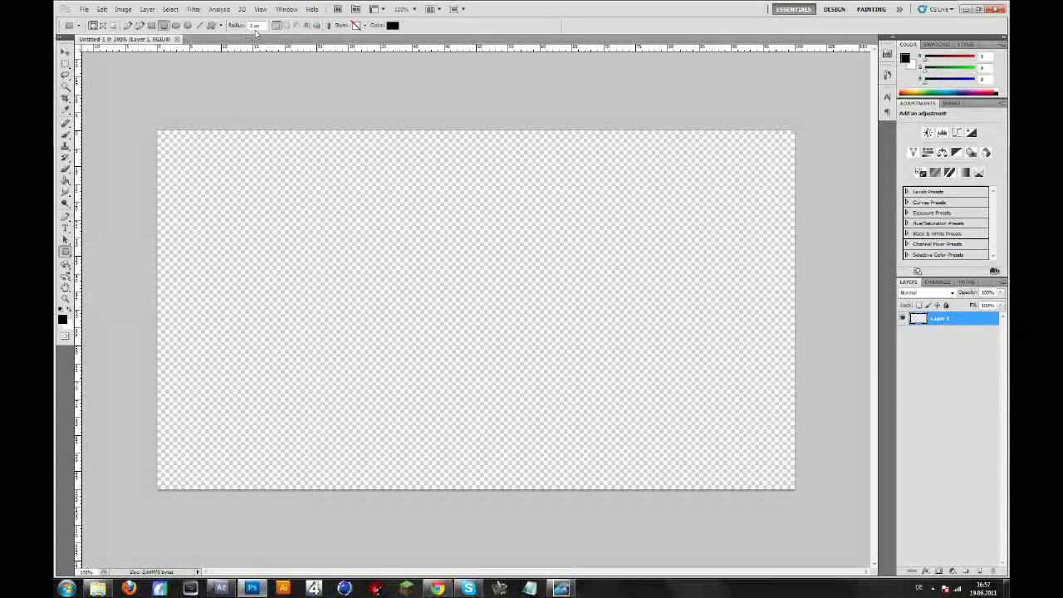
pyautogui.moveTo(274, 223); pyautogui.dragTo(411, 260)
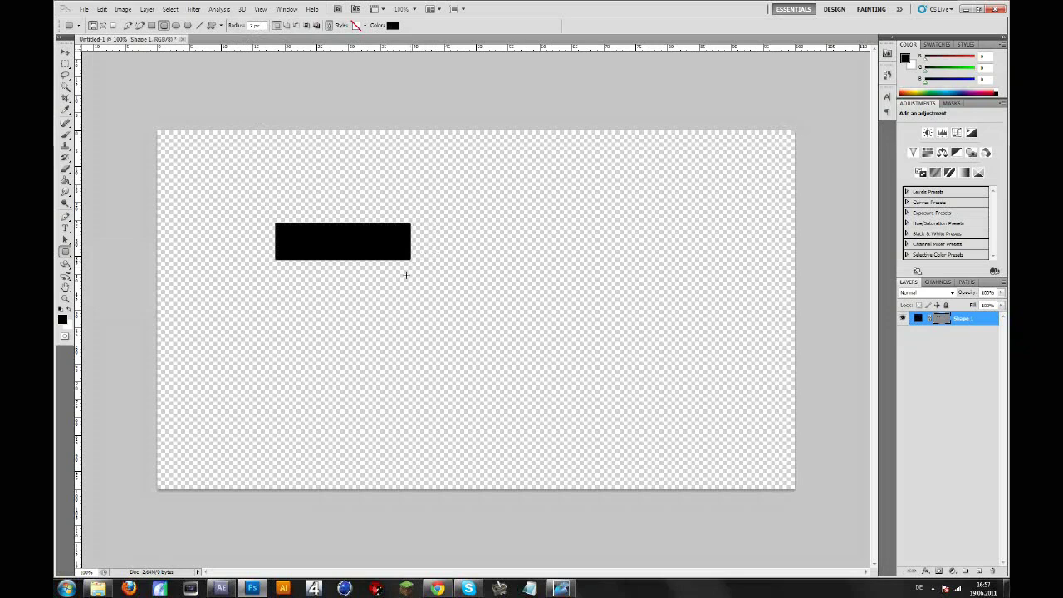
pyautogui.press('i')
pyautogui.click(62, 317)
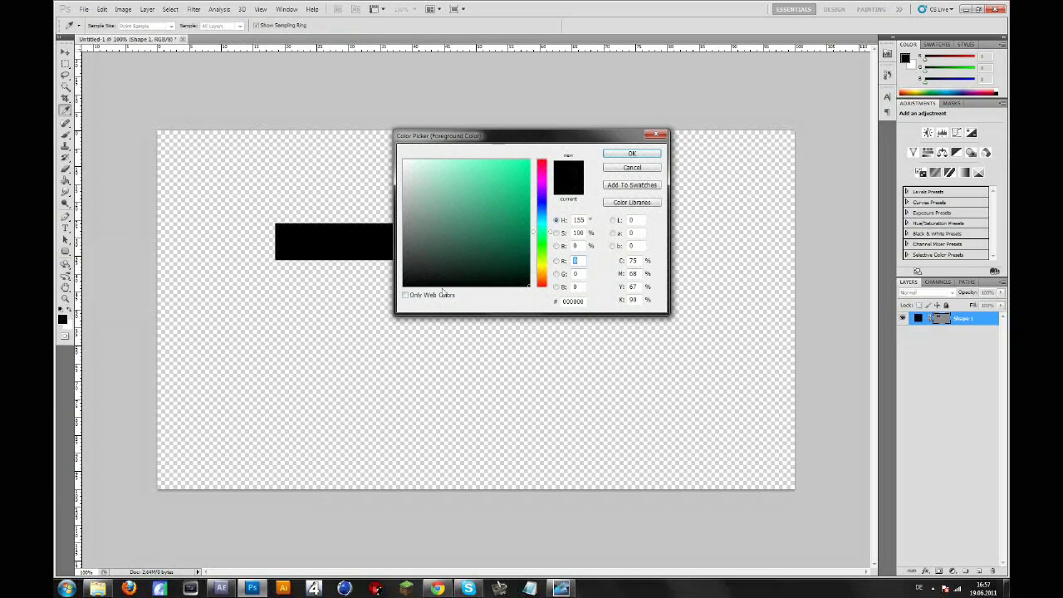
pyautogui.click(632, 154)
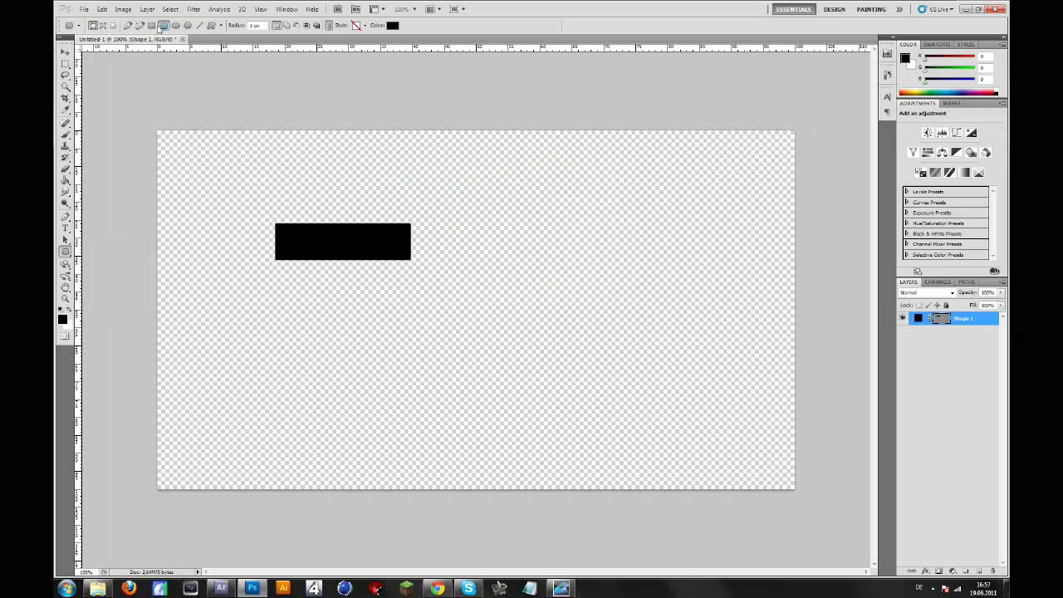
pyautogui.click(65, 52)
# Step: Move the bar toward the middle and place vertical and horizontal guides crossing at the canvas centre
pyautogui.moveTo(351, 253); pyautogui.dragTo(489, 304)
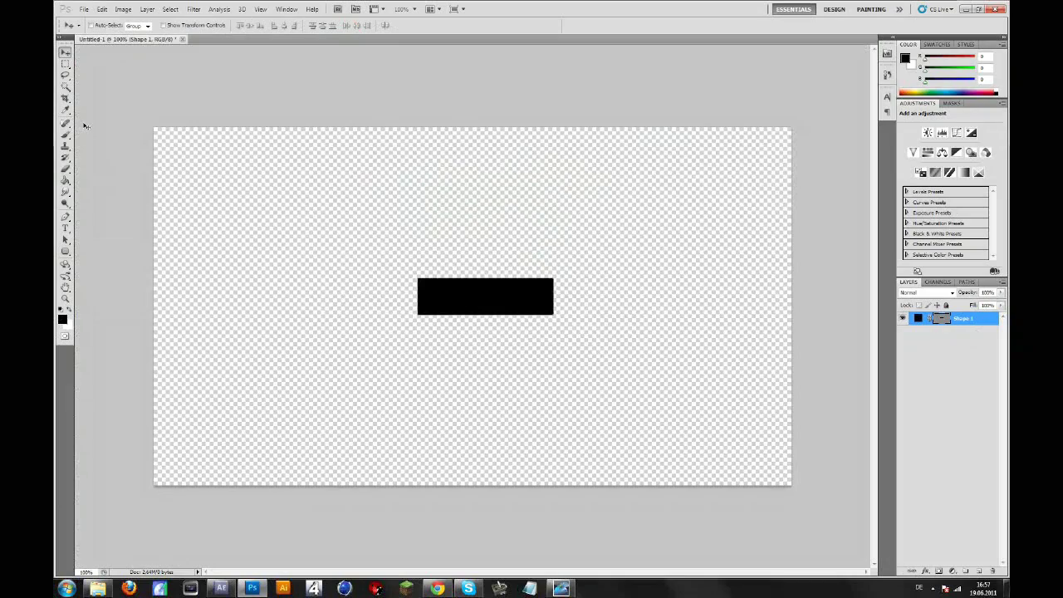
pyautogui.rightClick(270, 48)
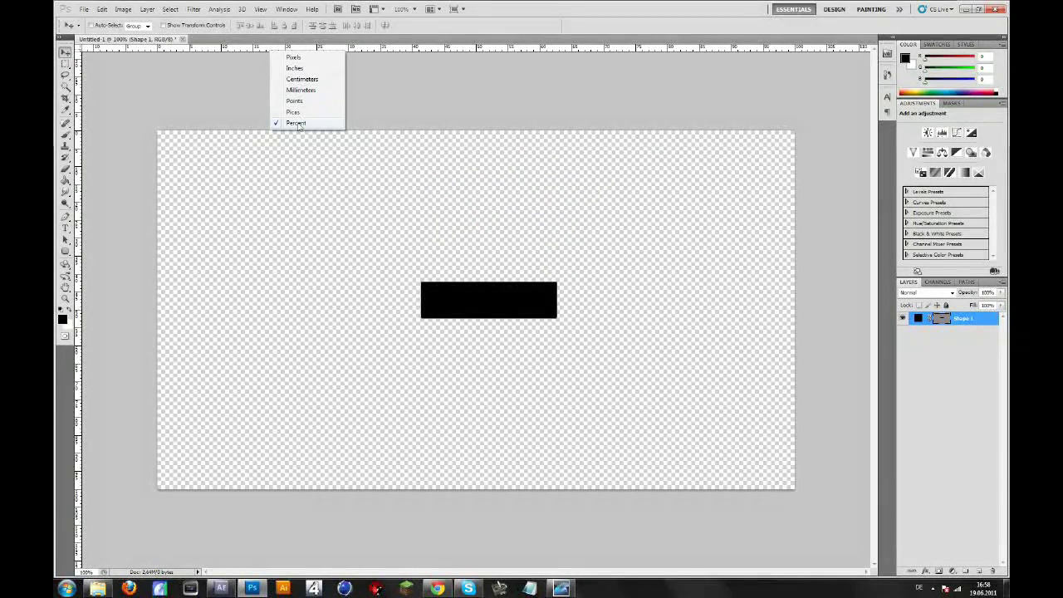
pyautogui.click(81, 139)
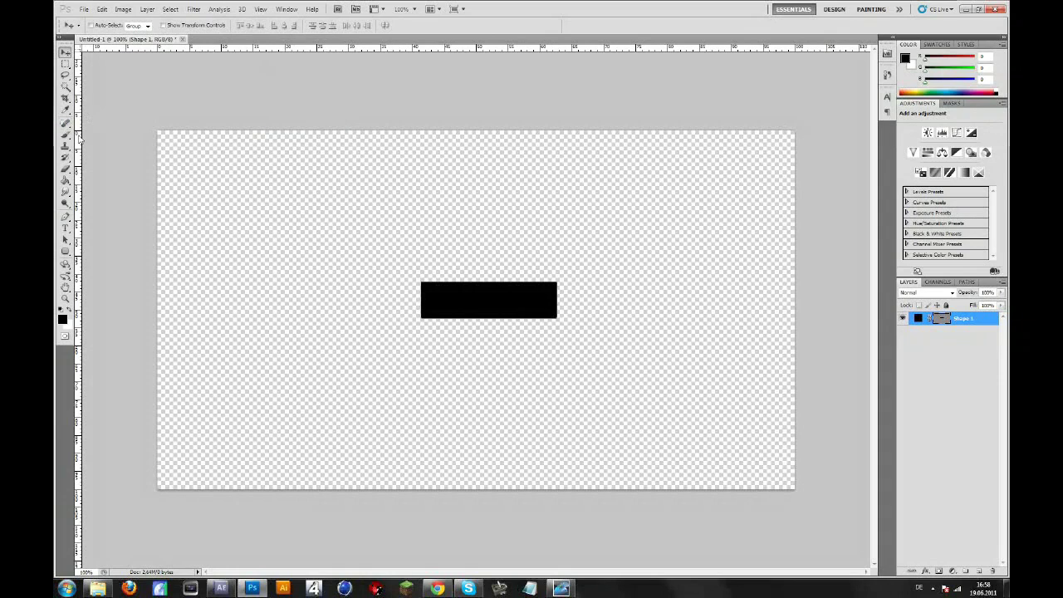
pyautogui.moveTo(80, 166); pyautogui.dragTo(479, 135)
pyautogui.moveTo(476, 50); pyautogui.dragTo(424, 309)
# Step: Free-transform the black bar to centre it on the crossing guides
pyautogui.hotkey('ctrl', 't')
pyautogui.moveTo(521, 300); pyautogui.dragTo(518, 309)
pyautogui.press('Return')
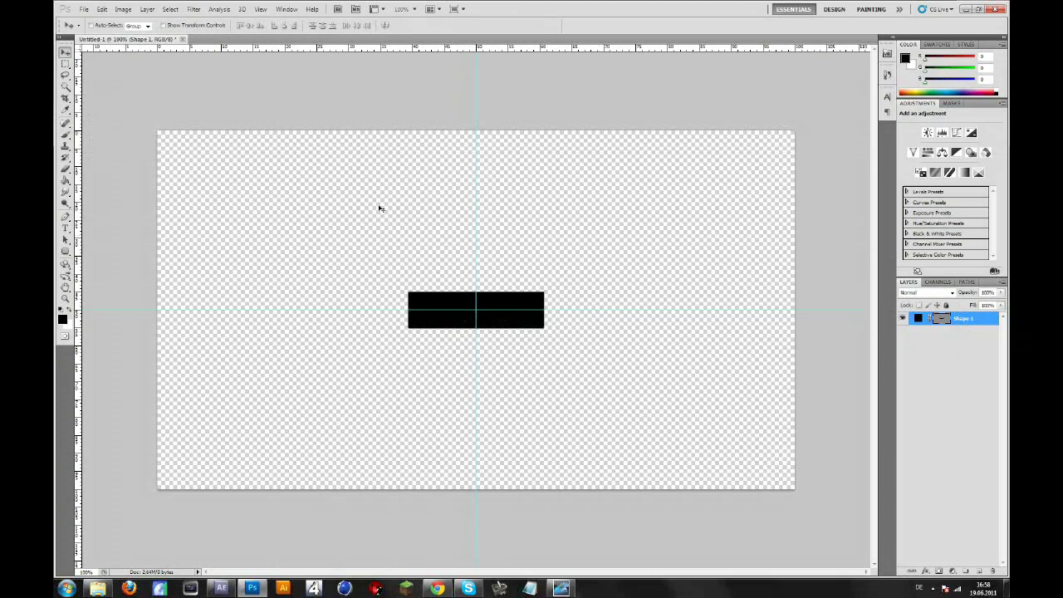
pyautogui.click(260, 9)
# Step: Hide the guides and type the RobTazor label onto the black bar
pyautogui.moveTo(290, 158)
pyautogui.click(406, 193)
pyautogui.click(66, 227)
pyautogui.click(453, 315)
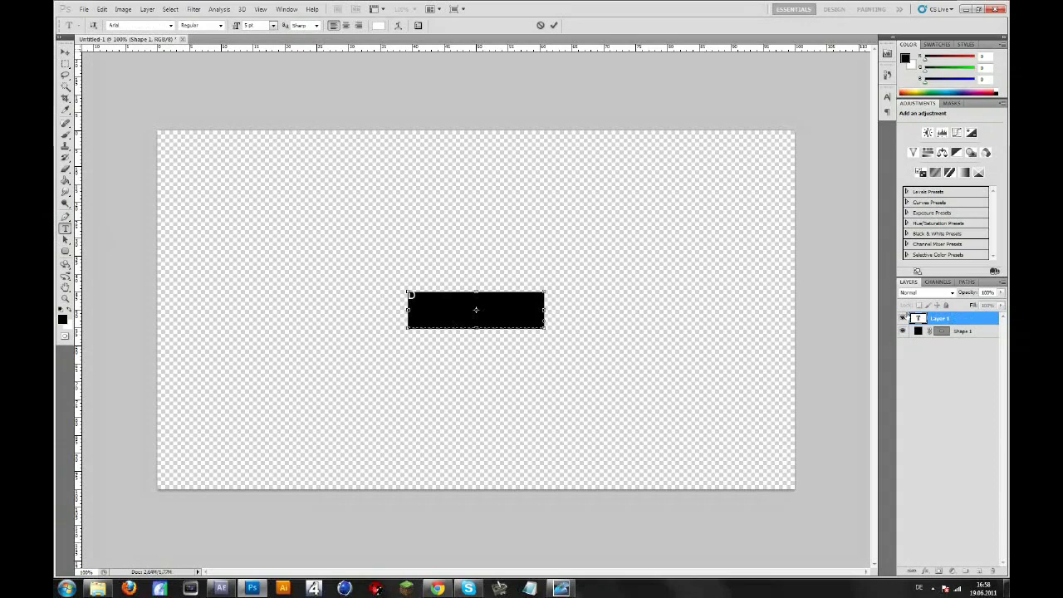
pyautogui.write('Rob')
pyautogui.click(66, 52)
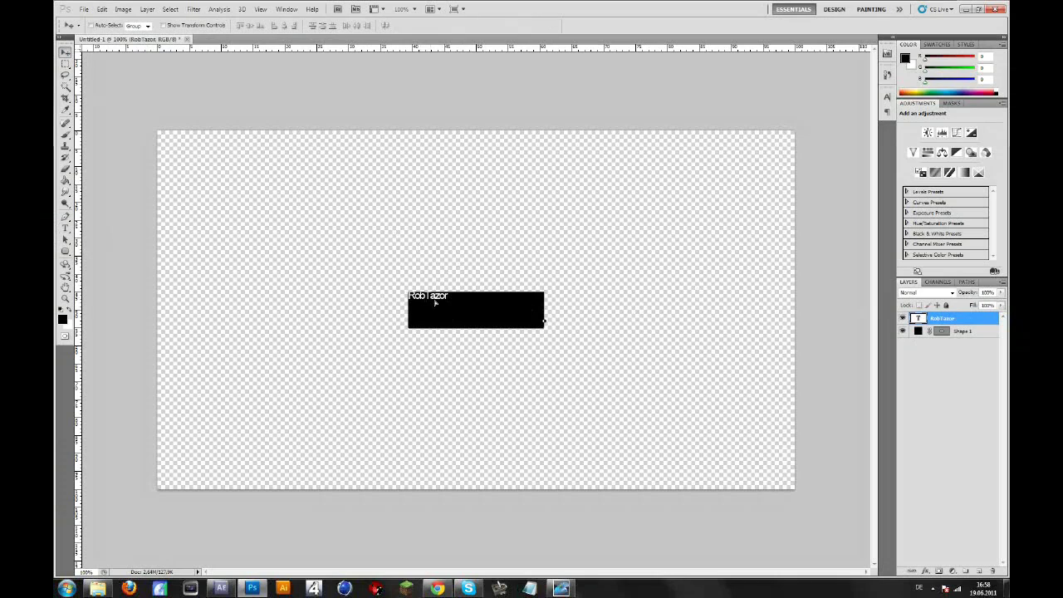
pyautogui.moveTo(433, 303); pyautogui.dragTo(453, 317)
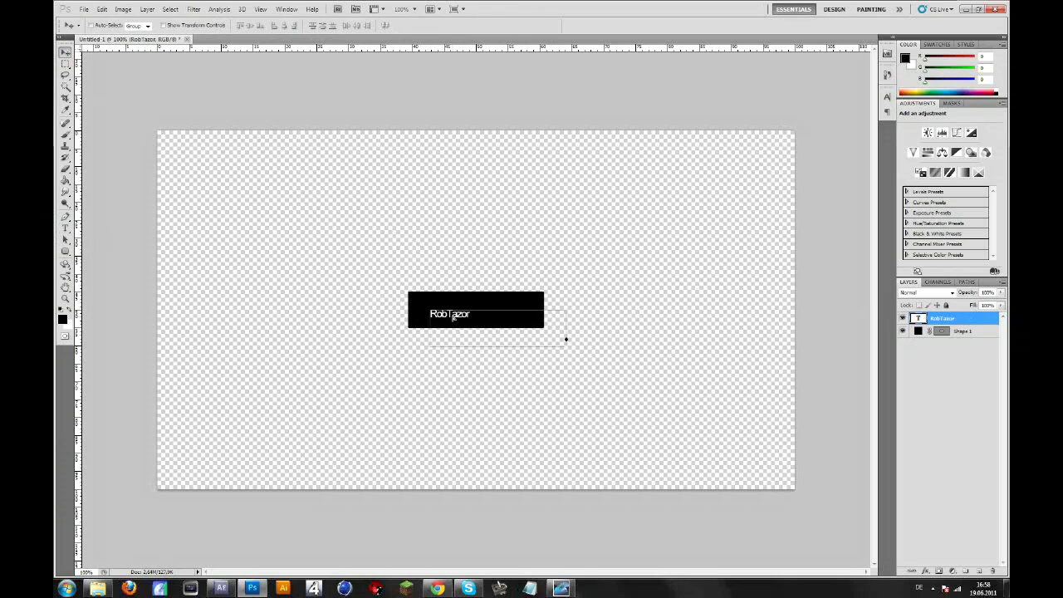
# Step: Enlarge the RobTazor text to 30 pt, widen its box, and reposition it on the bar
pyautogui.doubleClick(917, 318)
pyautogui.click(887, 98)
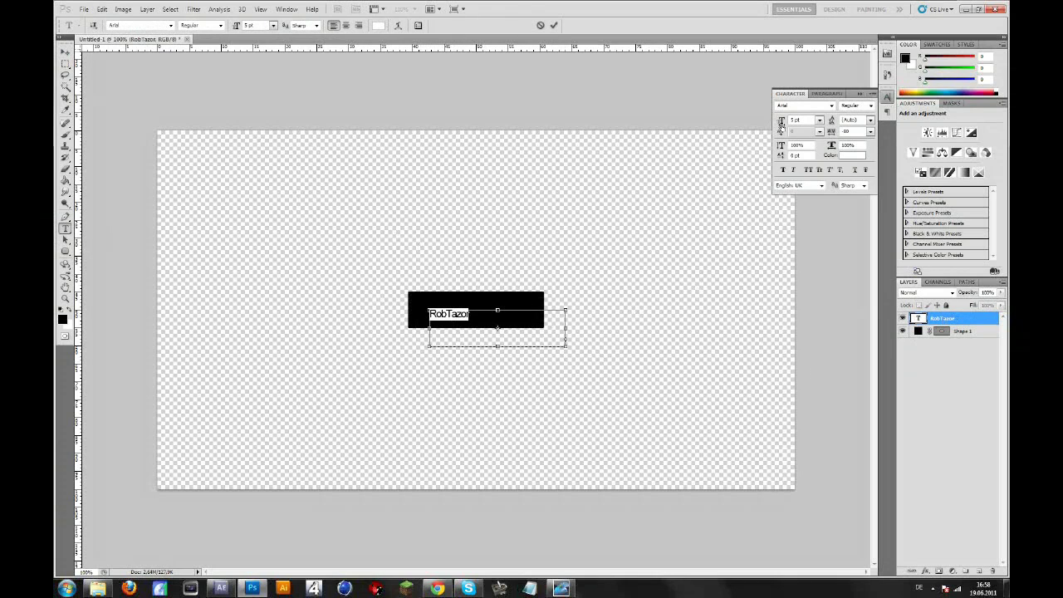
pyautogui.moveTo(782, 122)
pyautogui.mouseDown()
pyautogui.moveTo(791, 123)
pyautogui.moveTo(757, 118)
pyautogui.moveTo(766, 120)
pyautogui.mouseUp()
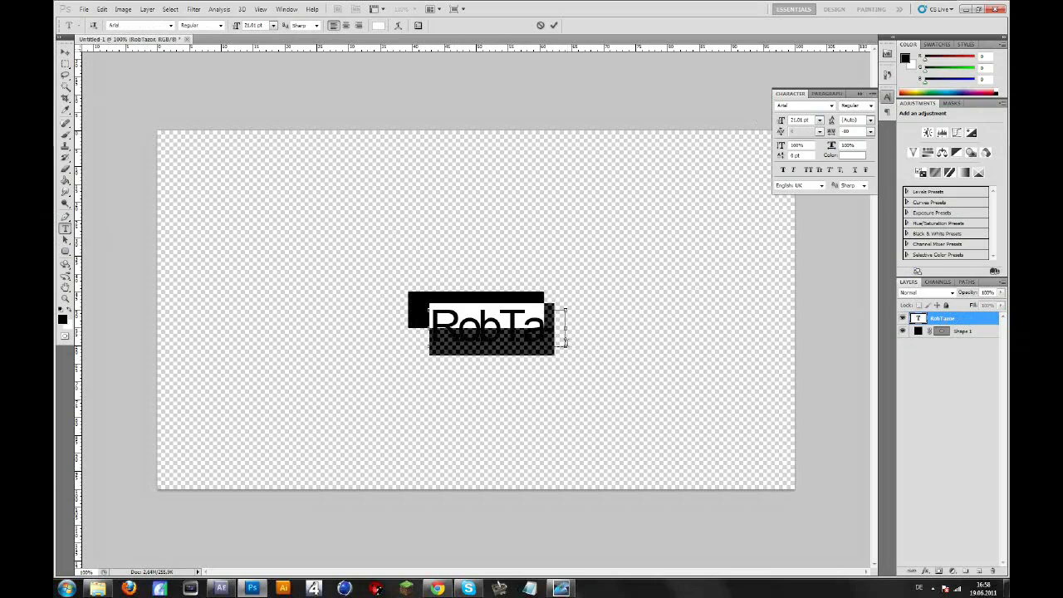
pyautogui.moveTo(566, 344); pyautogui.dragTo(824, 393)
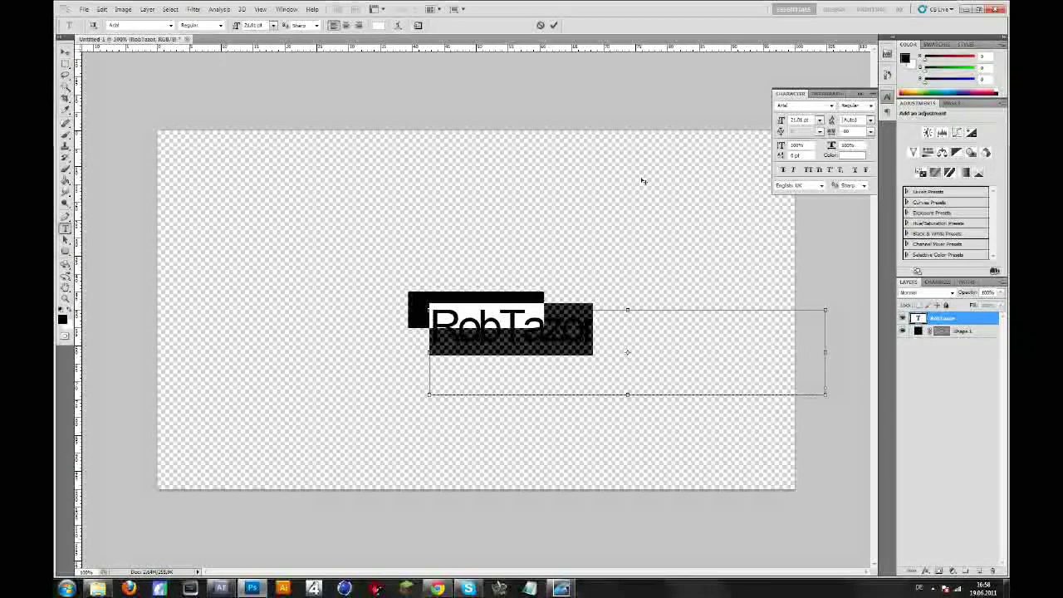
pyautogui.click(65, 51)
pyautogui.moveTo(490, 327); pyautogui.dragTo(468, 310)
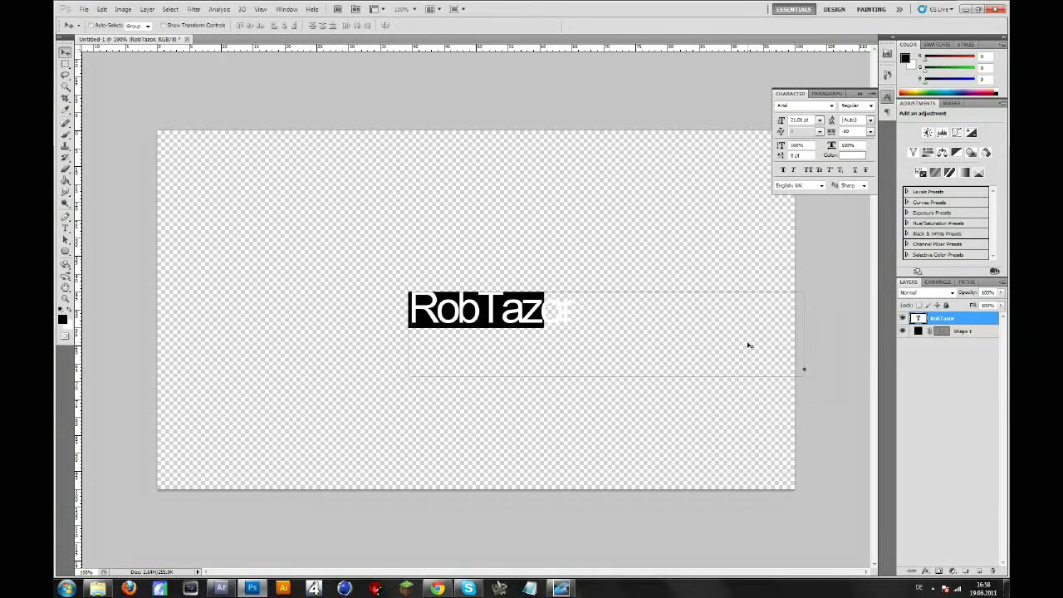
# Step: Shrink the RobTazor text to about 15 pt Arial Bold and settle it on the bar
pyautogui.doubleClick(917, 320)
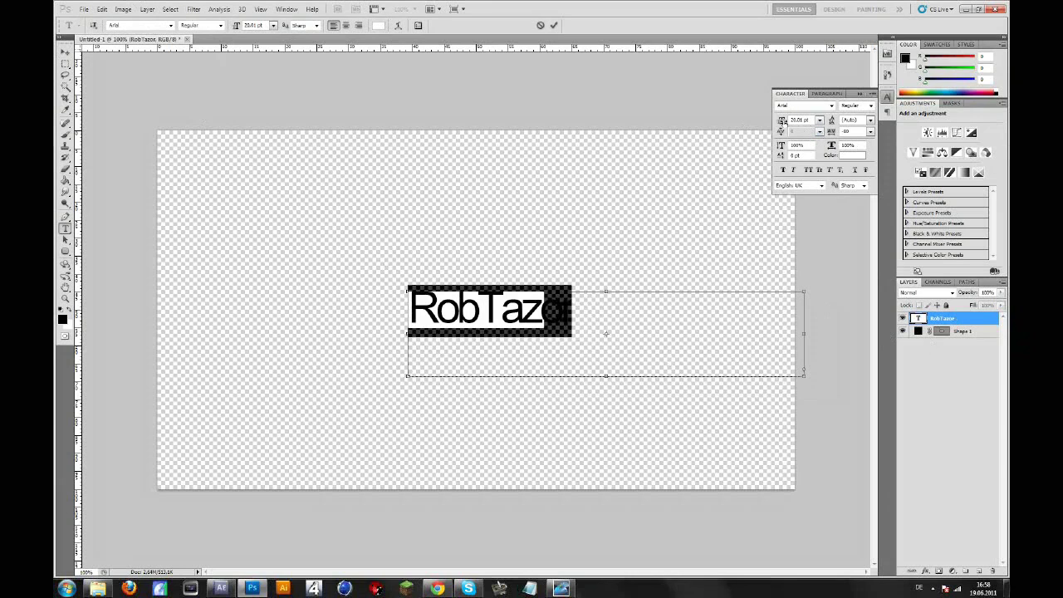
pyautogui.moveTo(783, 121); pyautogui.dragTo(777, 123)
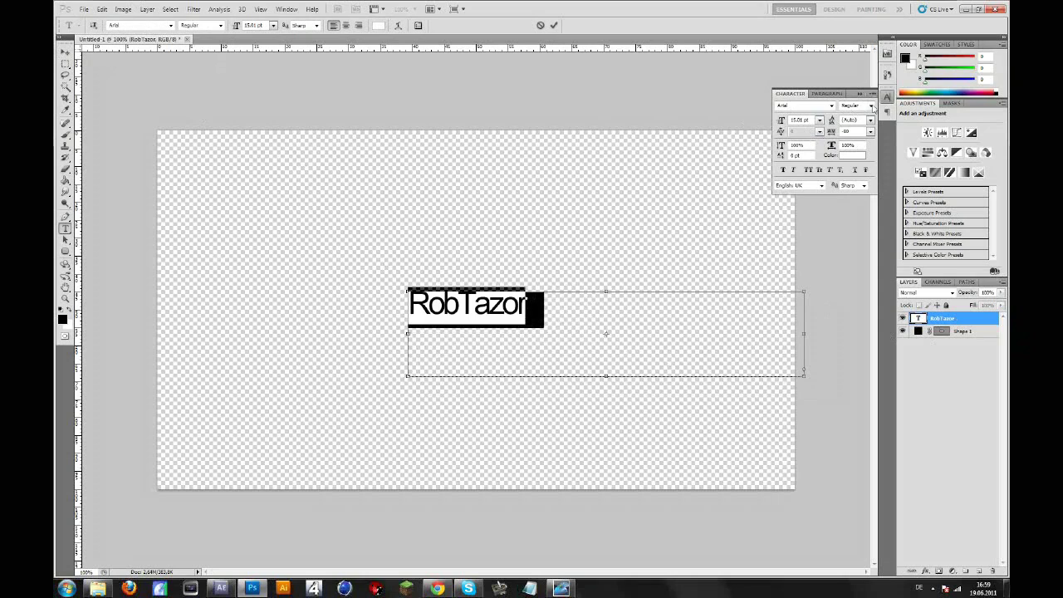
pyautogui.click(871, 106)
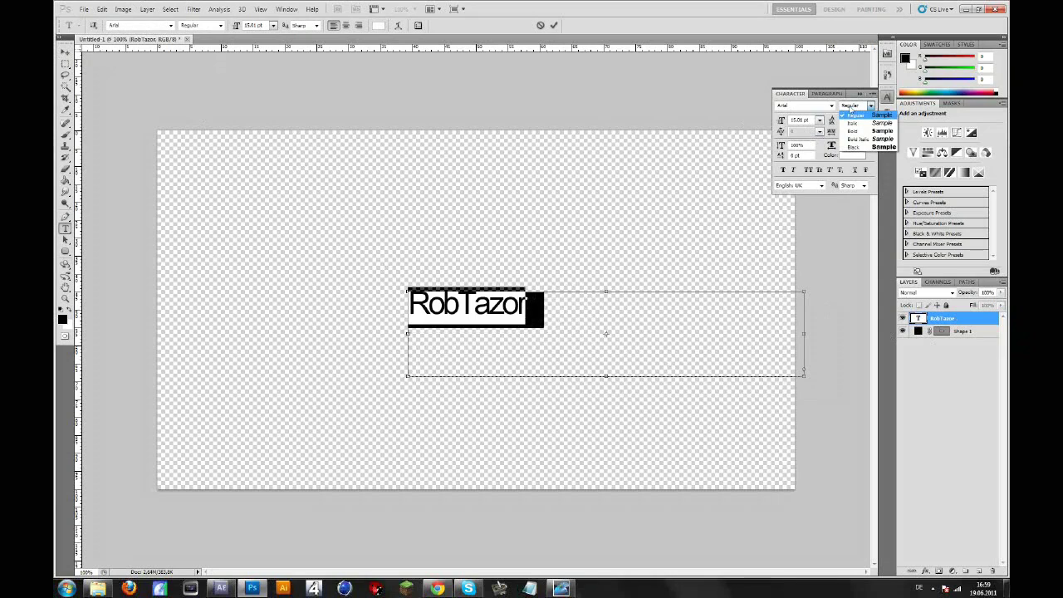
pyautogui.click(859, 132)
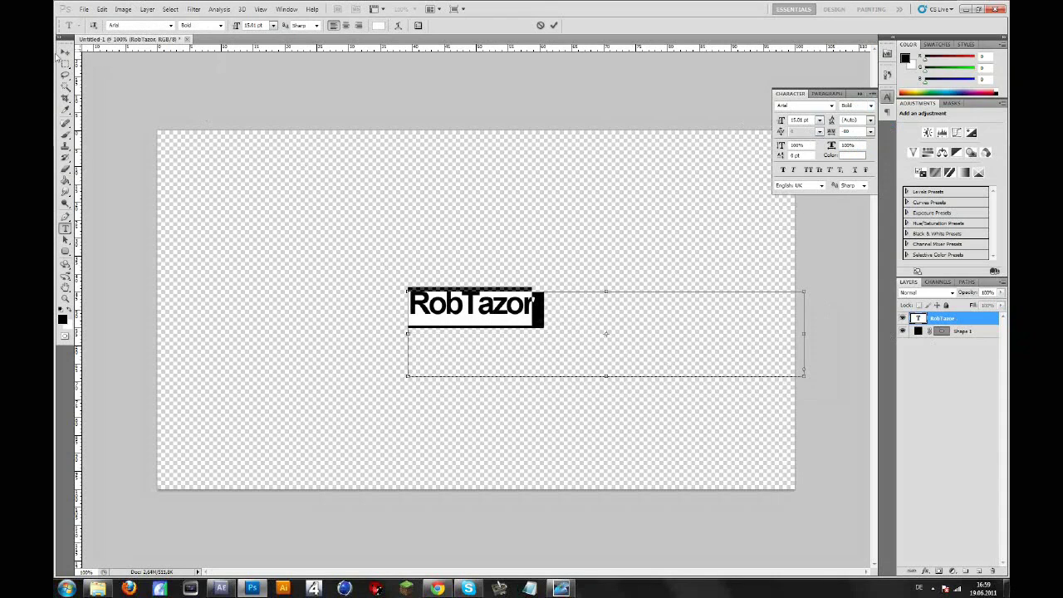
pyautogui.hotkey('ctrl', 'Return')
pyautogui.press('v')
pyautogui.moveTo(498, 312); pyautogui.dragTo(503, 311)
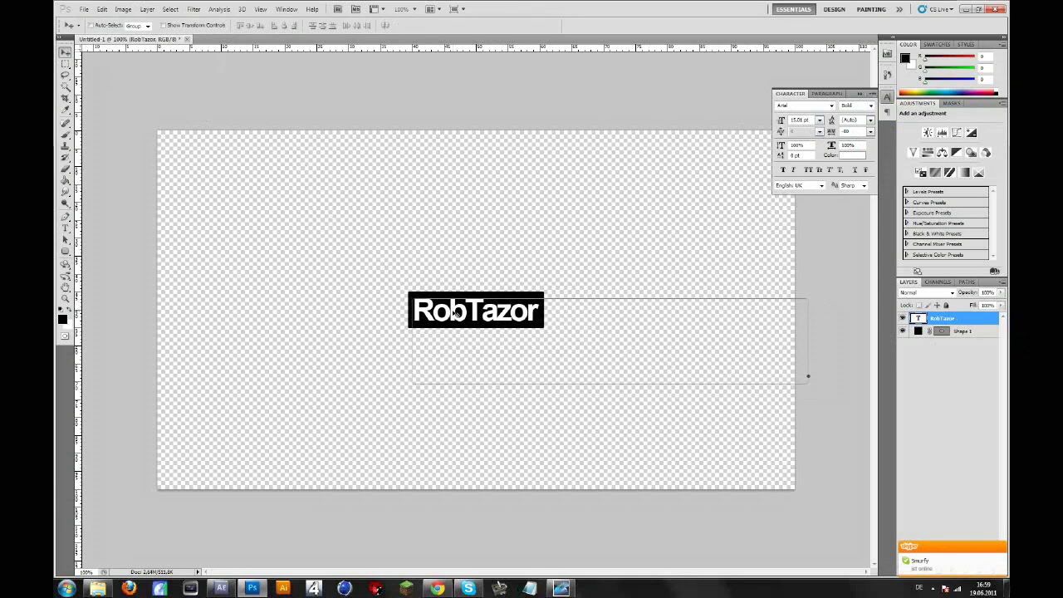
# Step: Rasterize the Shape 1 layer holding the black bar
pyautogui.click(965, 380)
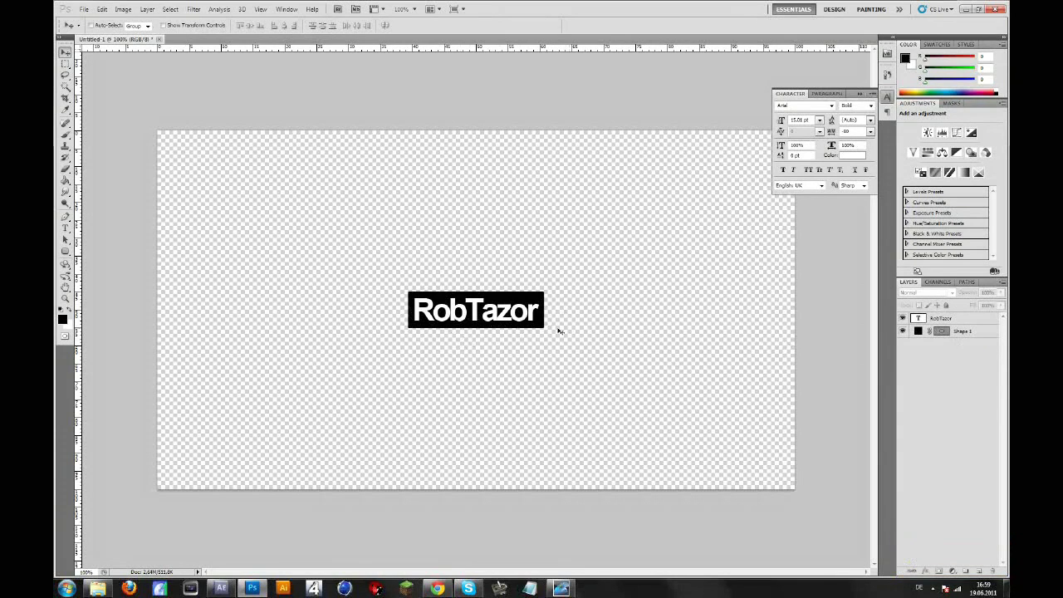
pyautogui.click(962, 332)
pyautogui.rightClick(966, 334)
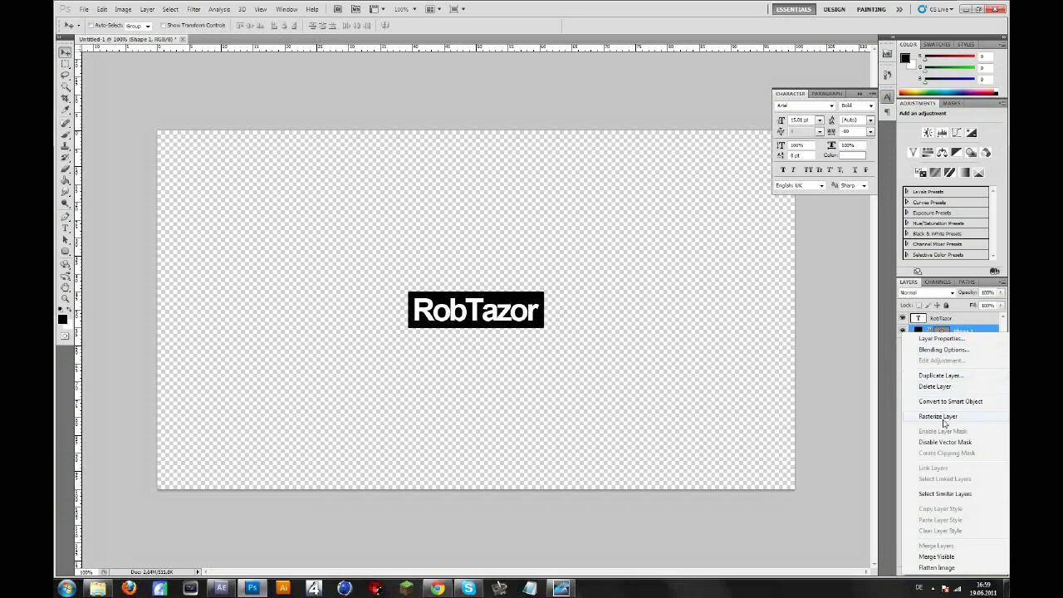
pyautogui.click(943, 419)
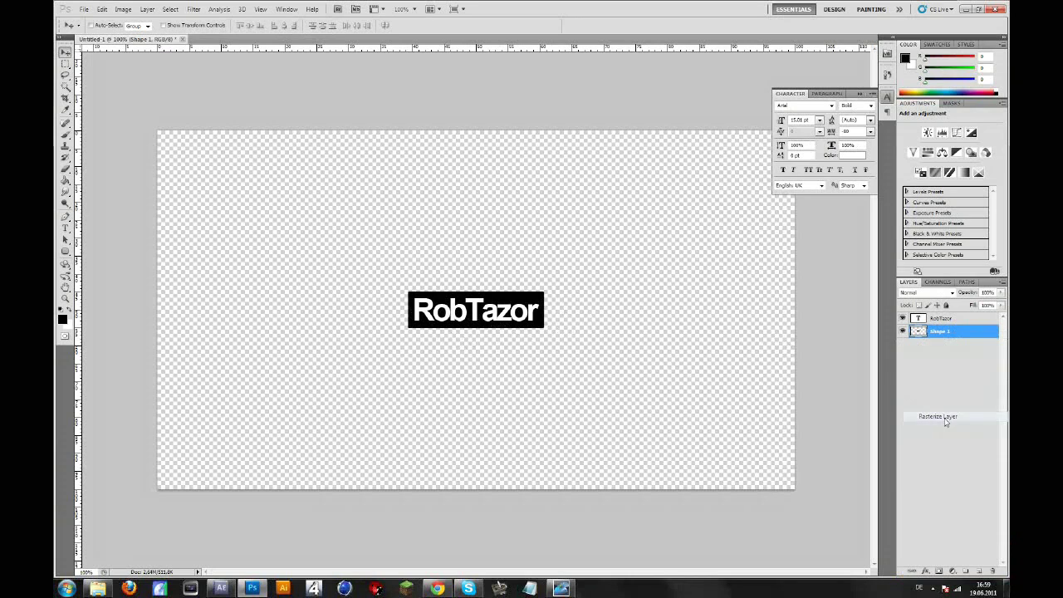
# Step: Load a selection of the RobTazor letters, then delete the RobTazor text layer
pyautogui.click(935, 322)
pyautogui.keyDown('ctrl'); pyautogui.click(918, 319); pyautogui.keyUp('ctrl')
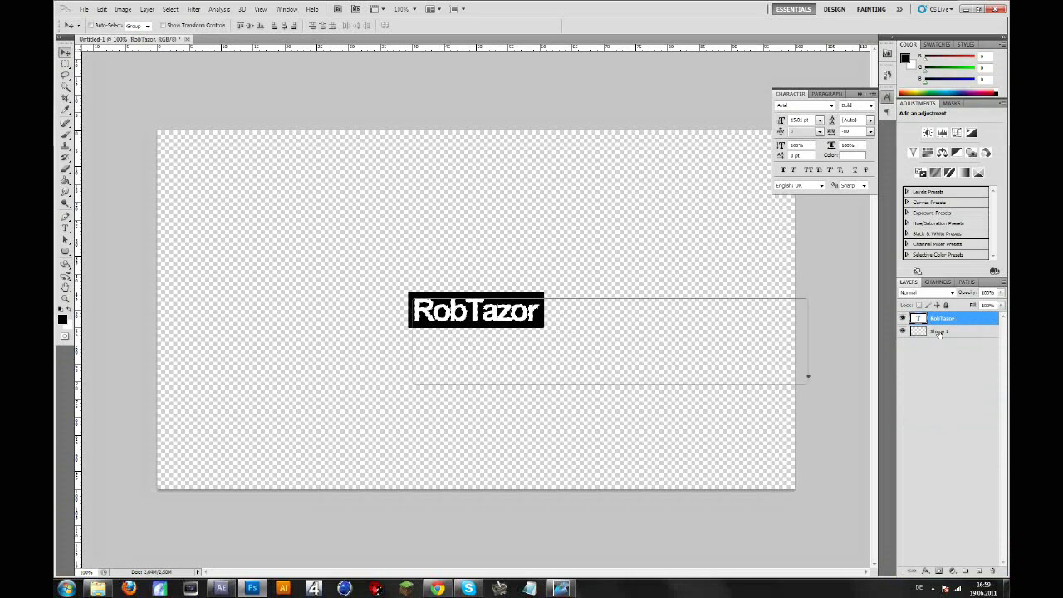
pyautogui.click(930, 332)
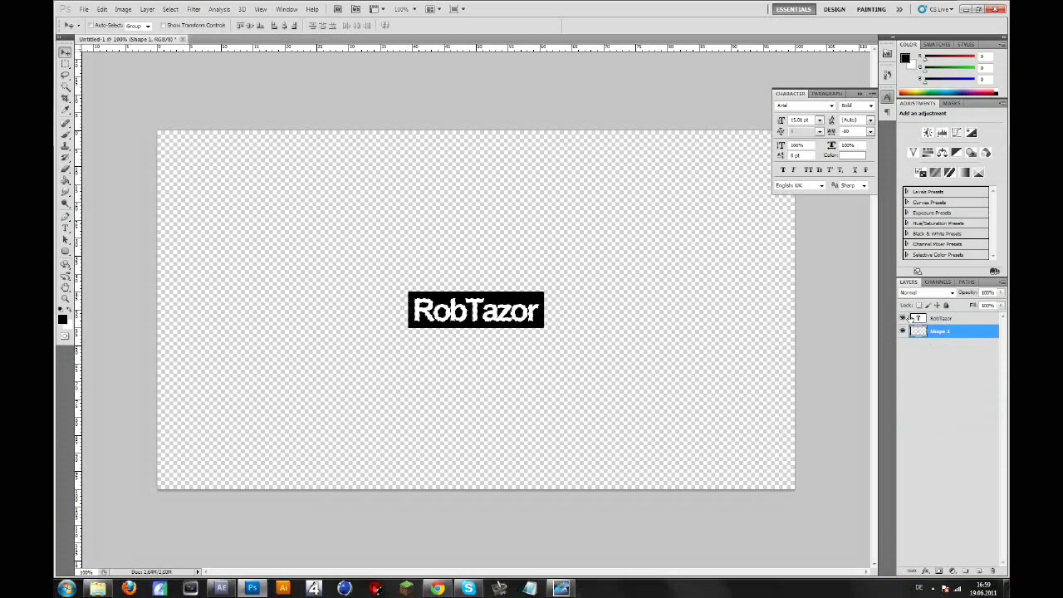
pyautogui.click(934, 318)
pyautogui.click(993, 572)
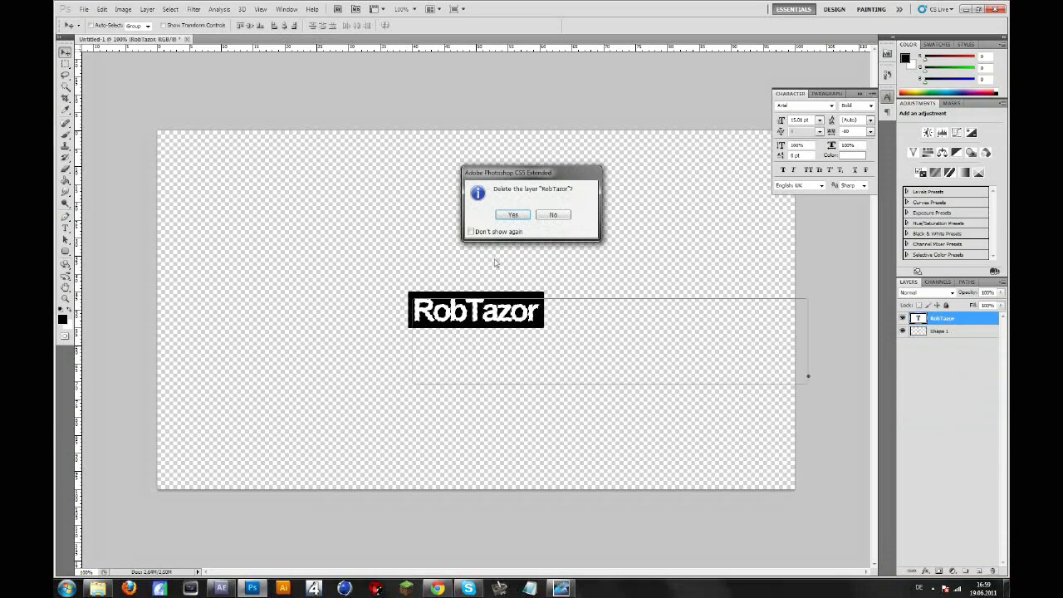
pyautogui.click(503, 211)
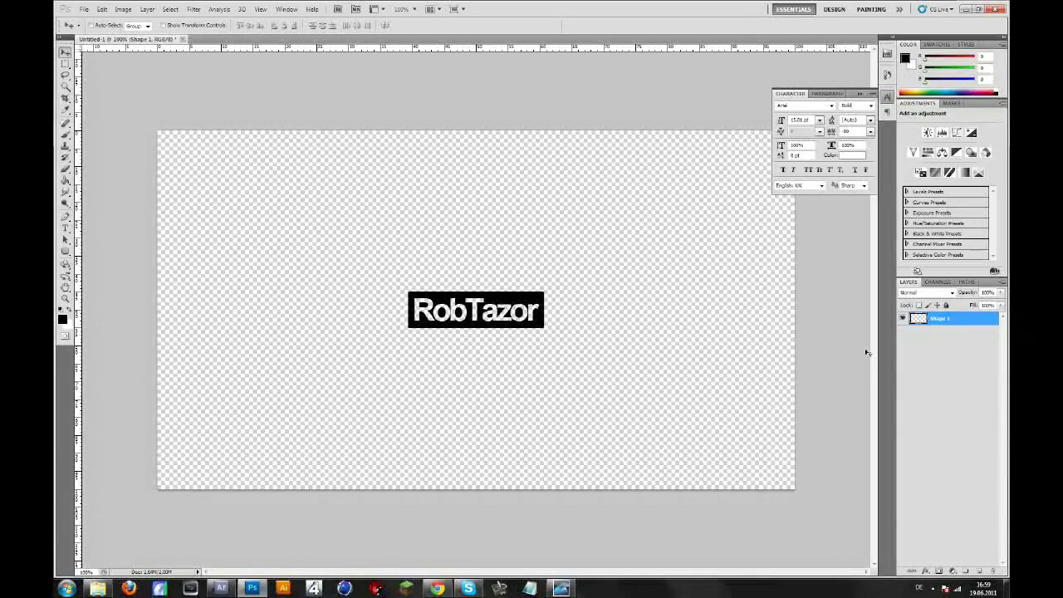
# Step: Save a copy as RobTazor in PNG format, with no interlacing, into the HUD folder
pyautogui.moveTo(476, 318)
pyautogui.mouseDown()
pyautogui.moveTo(514, 347)
pyautogui.moveTo(477, 318)
pyautogui.mouseUp()
pyautogui.click(84, 8)
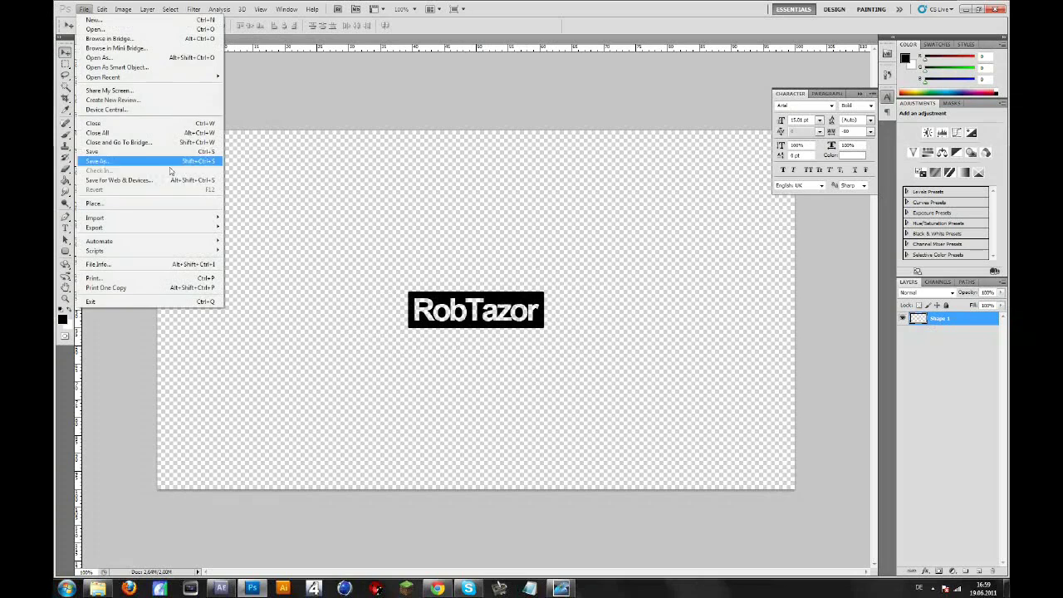
pyautogui.click(102, 161)
pyautogui.click(534, 283)
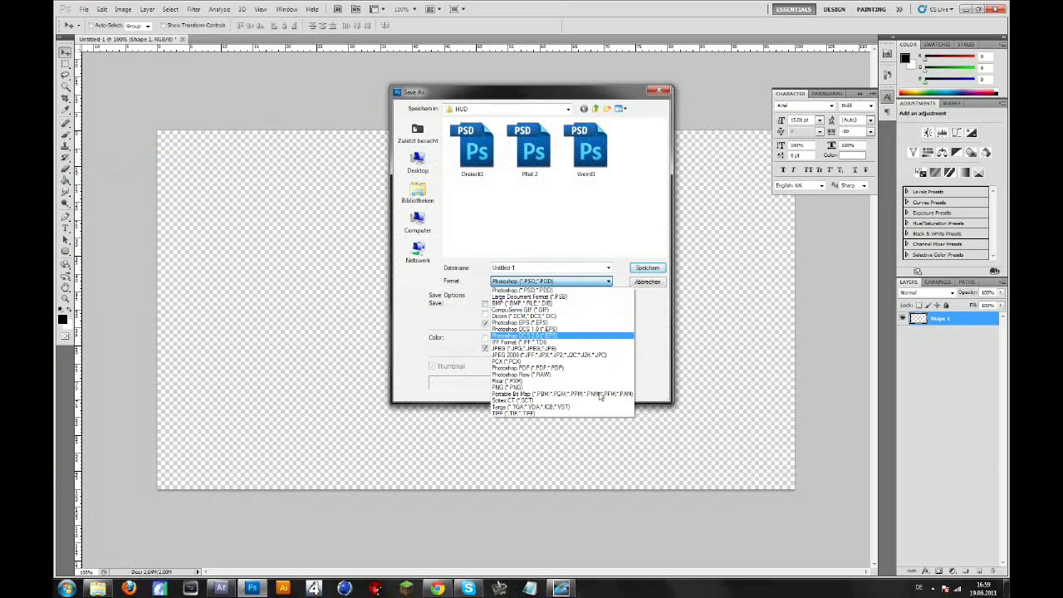
pyautogui.click(530, 387)
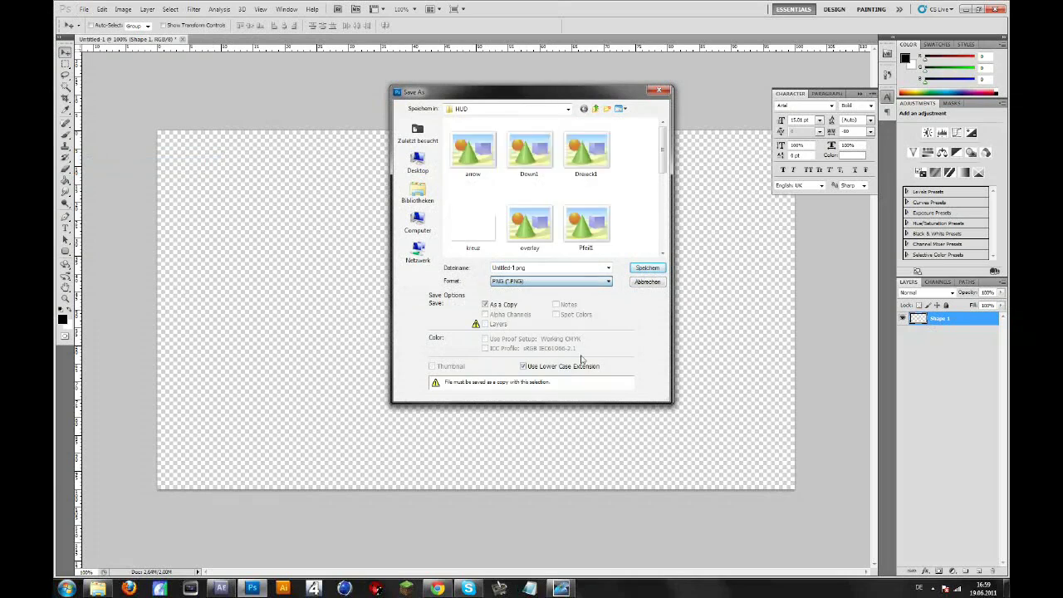
pyautogui.doubleClick(541, 267)
pyautogui.write('Riob')
pyautogui.click(650, 268)
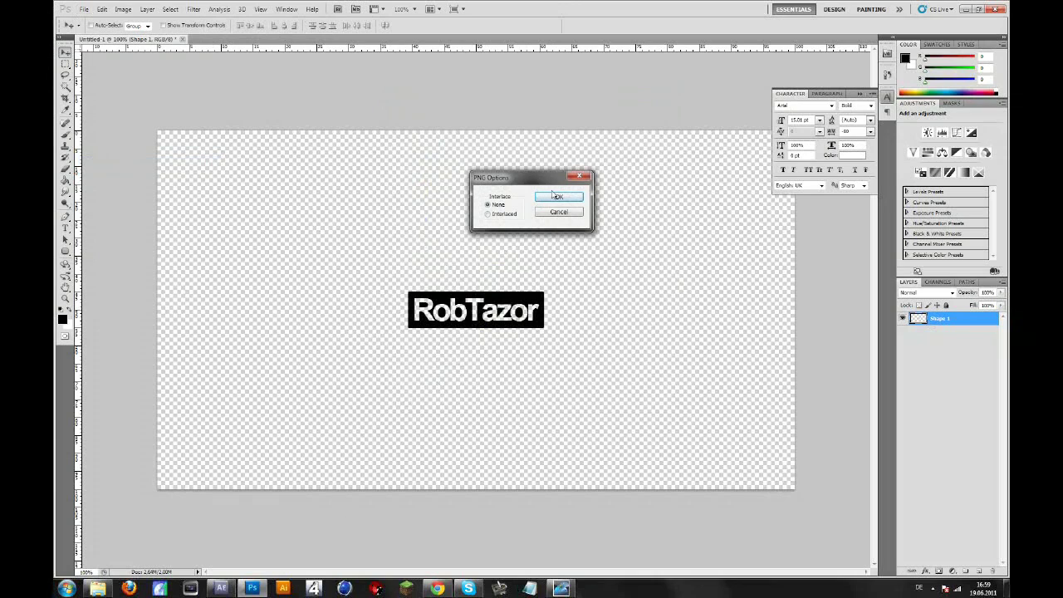
pyautogui.click(552, 195)
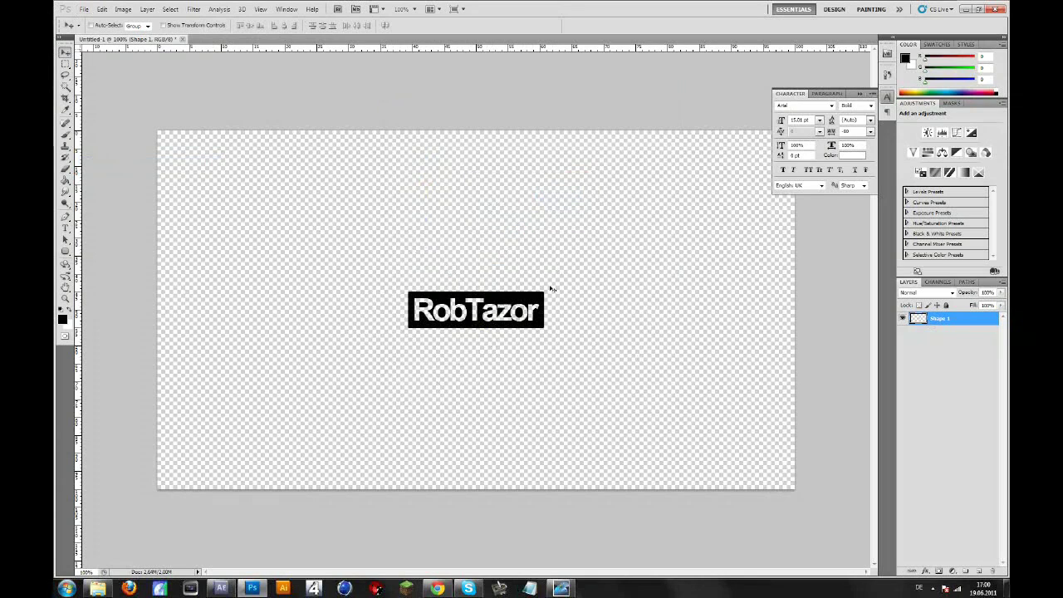
# Step: Open Bilder > HUD in Explorer and drag the RobTazor PNG to After Effects
pyautogui.click(221, 588)
pyautogui.click(98, 588)
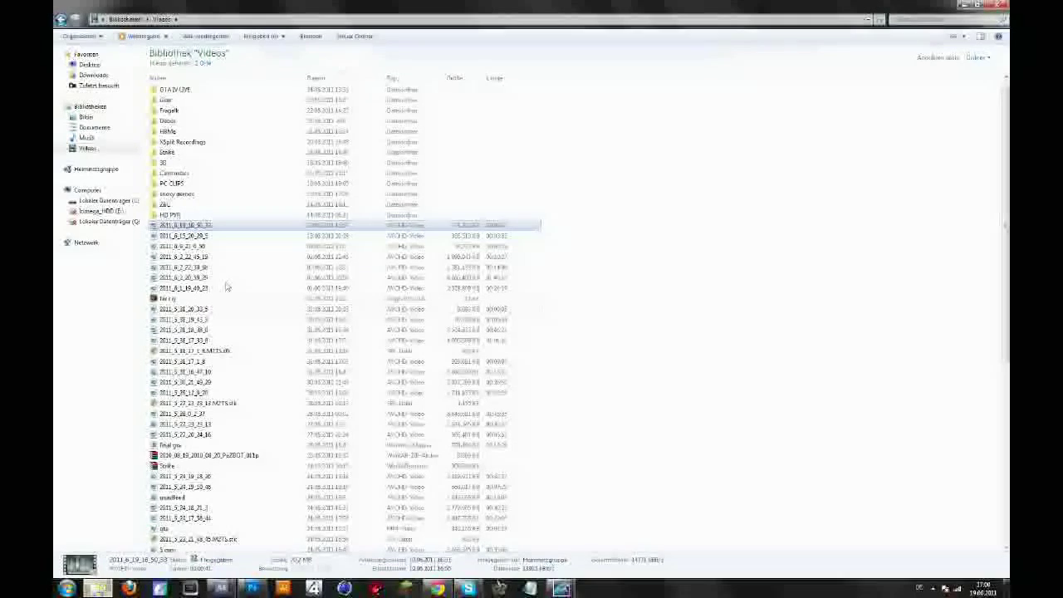
pyautogui.click(99, 139)
pyautogui.click(93, 120)
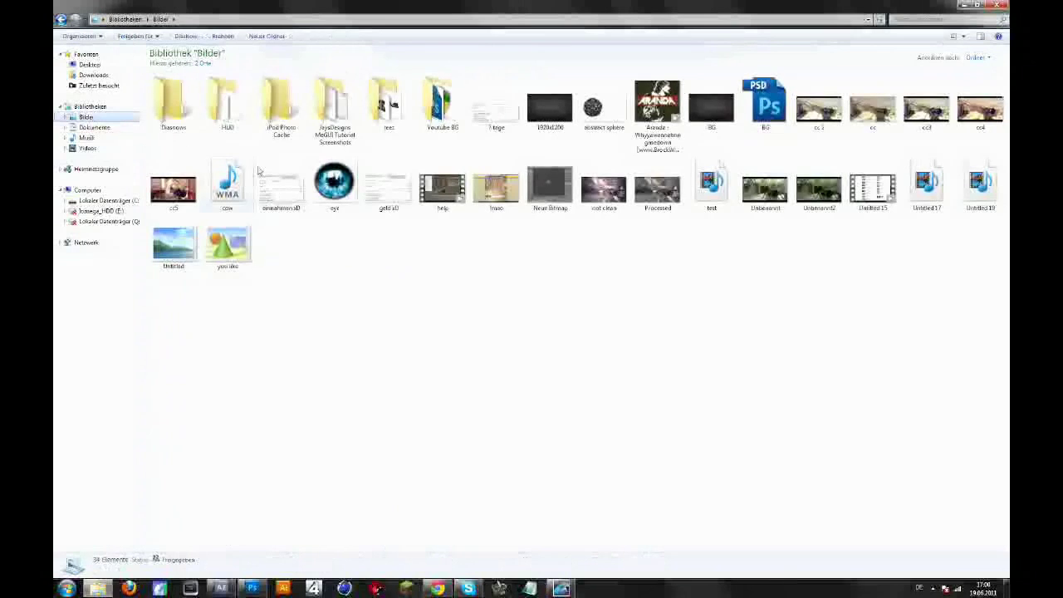
pyautogui.doubleClick(227, 104)
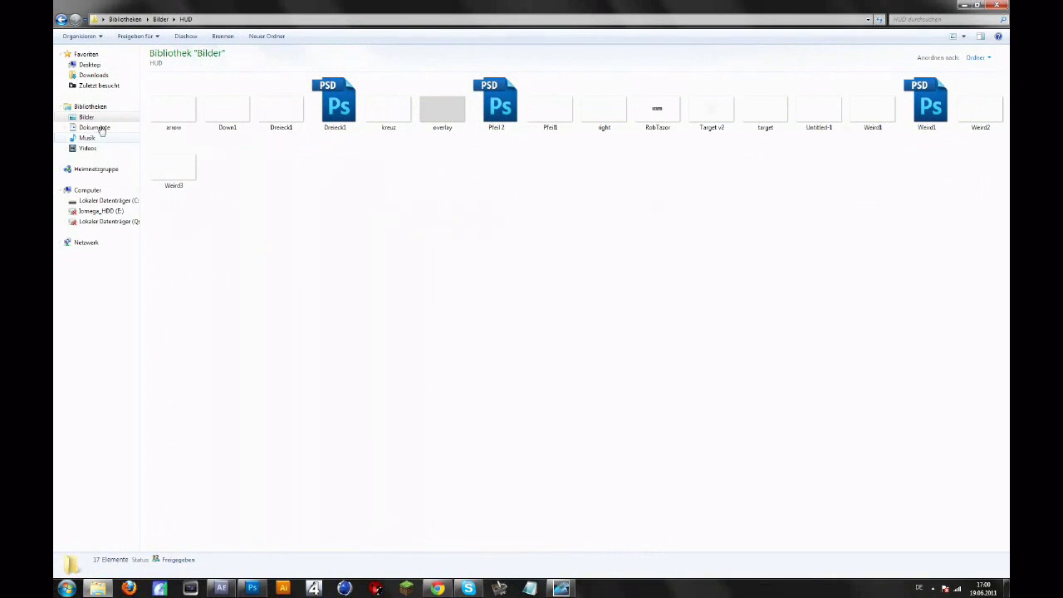
pyautogui.moveTo(657, 104); pyautogui.dragTo(130, 210)
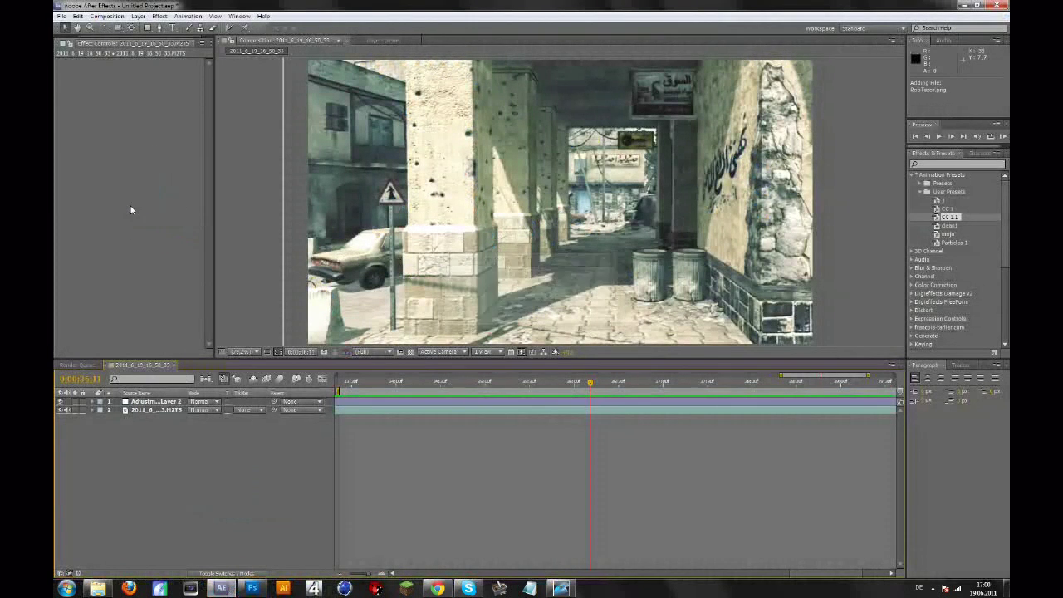
# Step: Add RobTazor.png to the gameplay composition and reorder it beneath the adjustment layer
pyautogui.moveTo(214, 81); pyautogui.dragTo(250, 81)
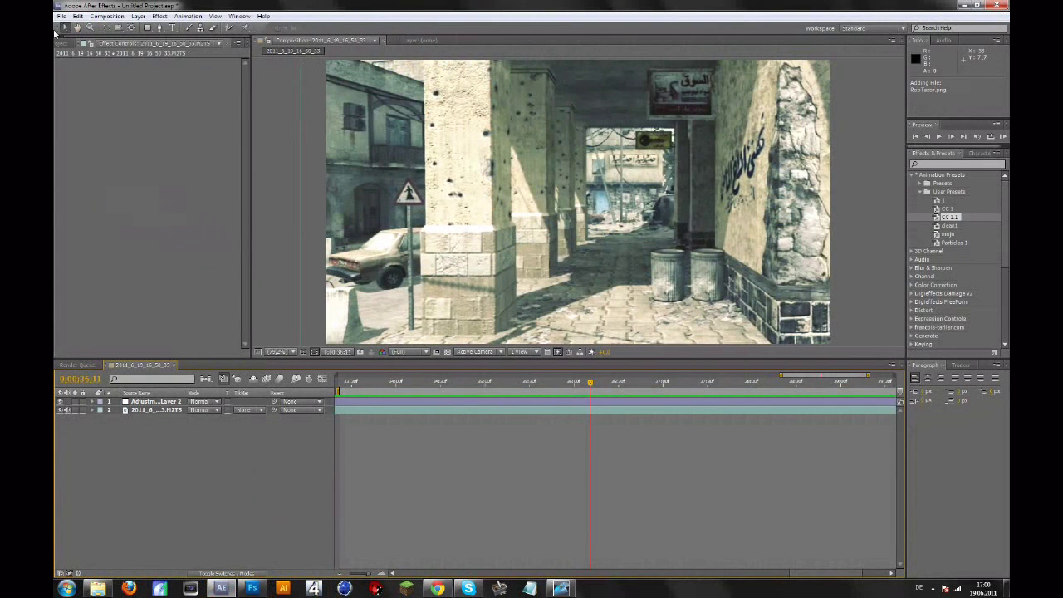
pyautogui.click(60, 42)
pyautogui.click(130, 182)
pyautogui.moveTo(81, 154); pyautogui.dragTo(579, 211)
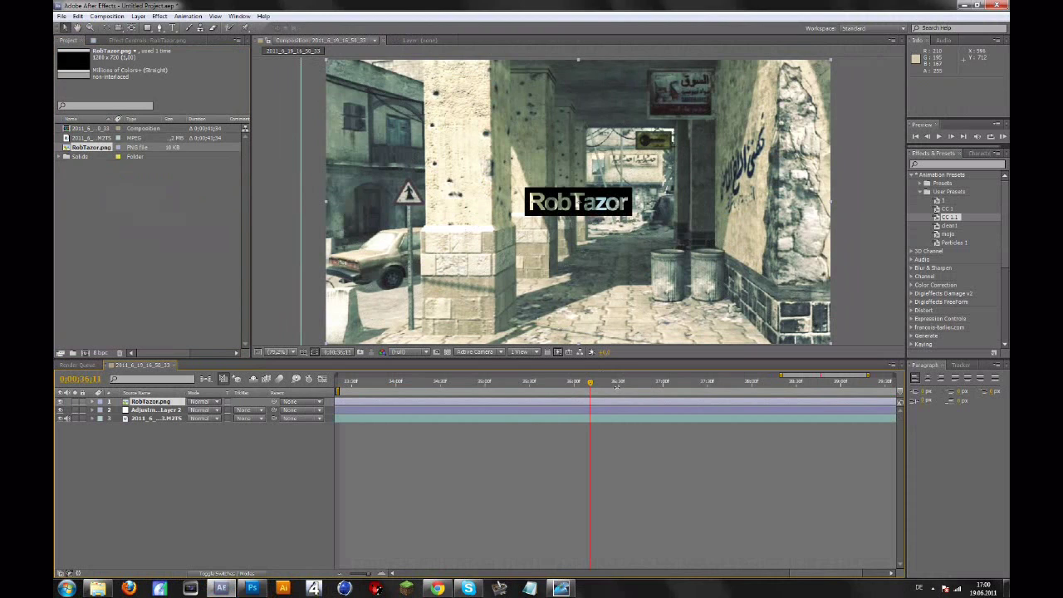
pyautogui.click(169, 447)
pyautogui.moveTo(147, 407)
pyautogui.mouseDown()
pyautogui.moveTo(153, 420)
pyautogui.moveTo(151, 401)
pyautogui.mouseUp()
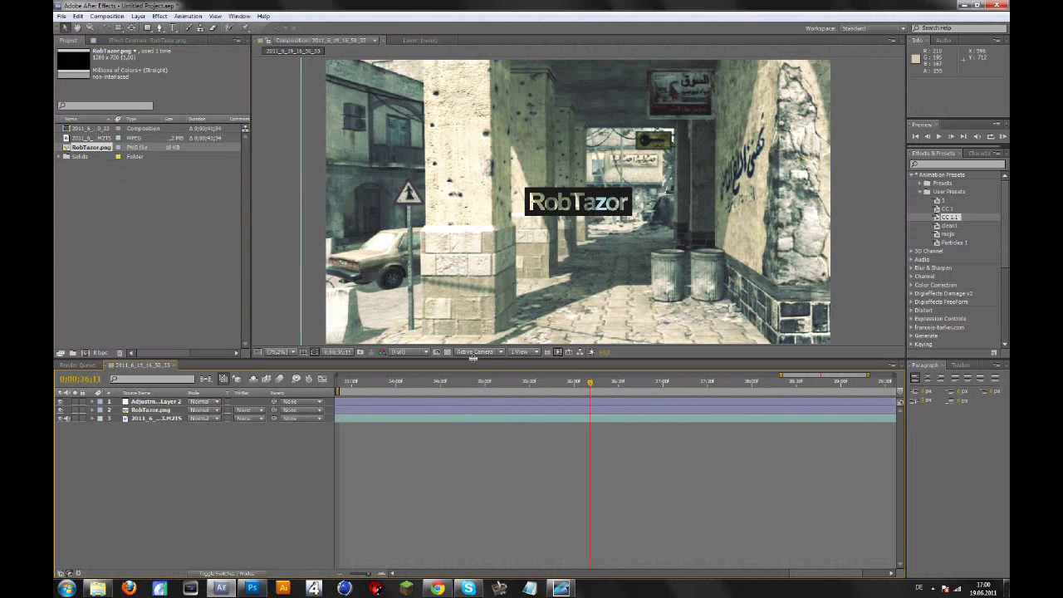
# Step: Search effects for 'gau' and apply Gaussian Blur to Adjustment Layer 2
pyautogui.click(159, 409)
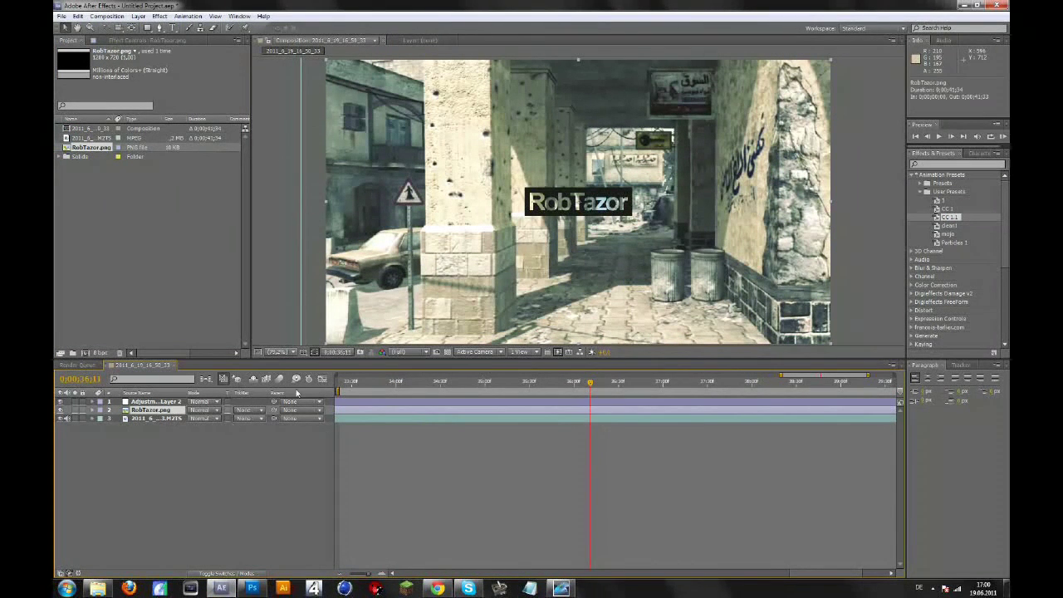
pyautogui.click(947, 157)
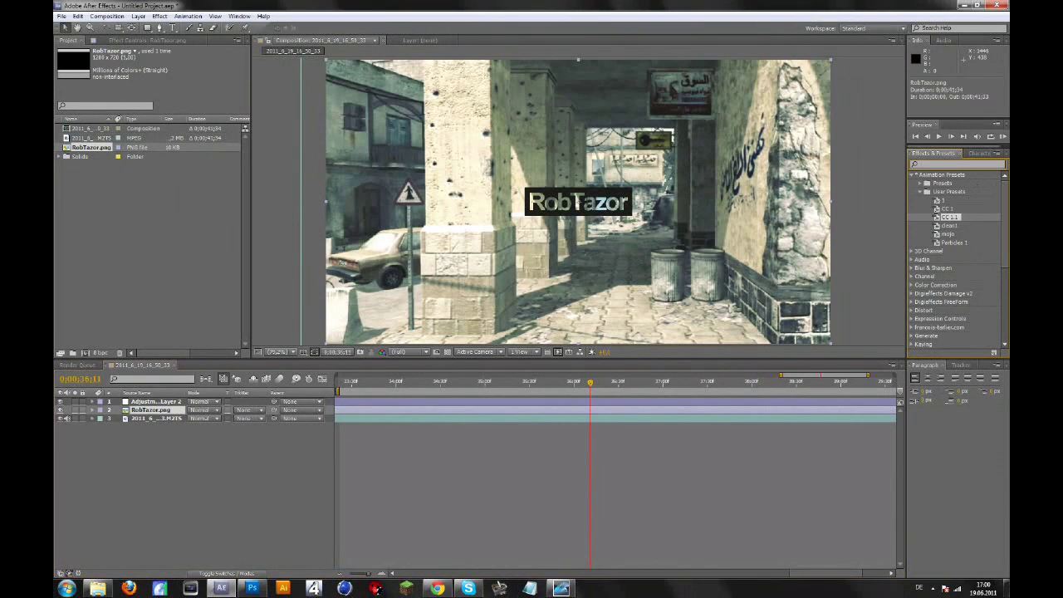
pyautogui.write('gaus')
pyautogui.moveTo(961, 183); pyautogui.dragTo(131, 409)
# Step: Select the gameplay footage layer and move the playhead to about 0:00:35:57
pyautogui.click(183, 142)
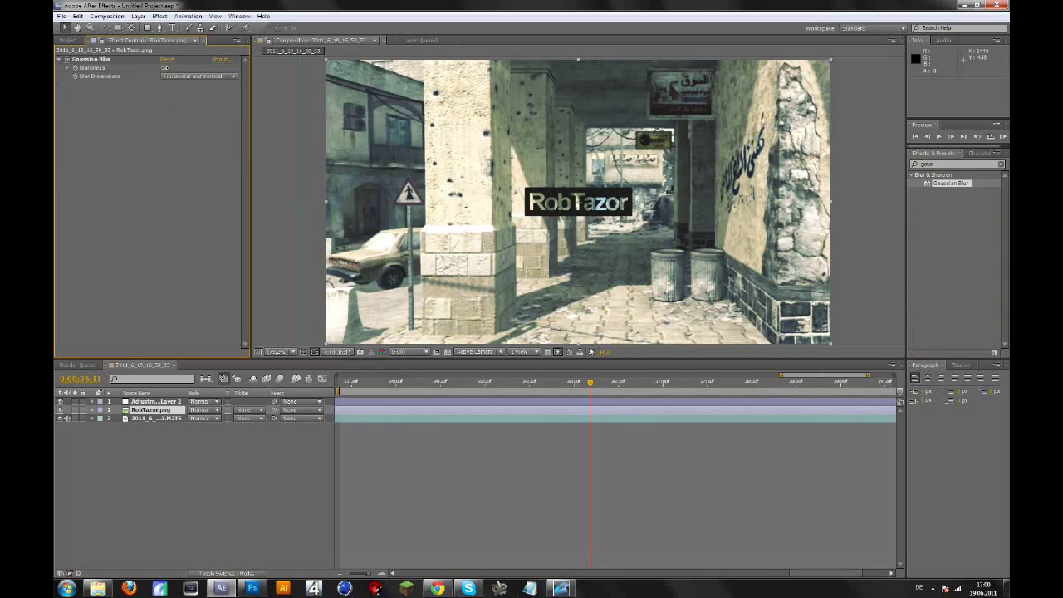
pyautogui.click(205, 479)
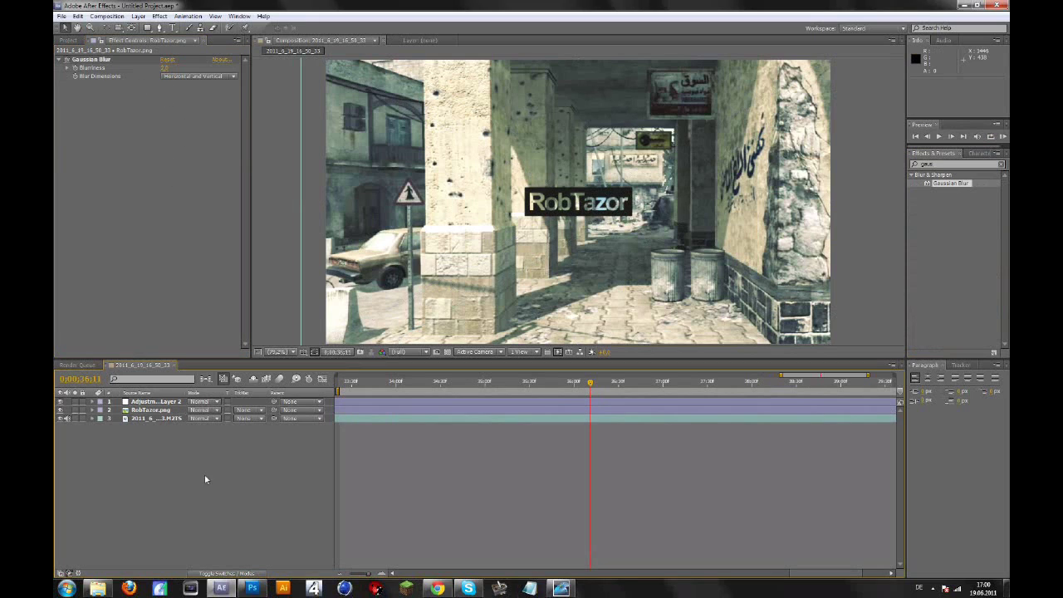
pyautogui.click(157, 412)
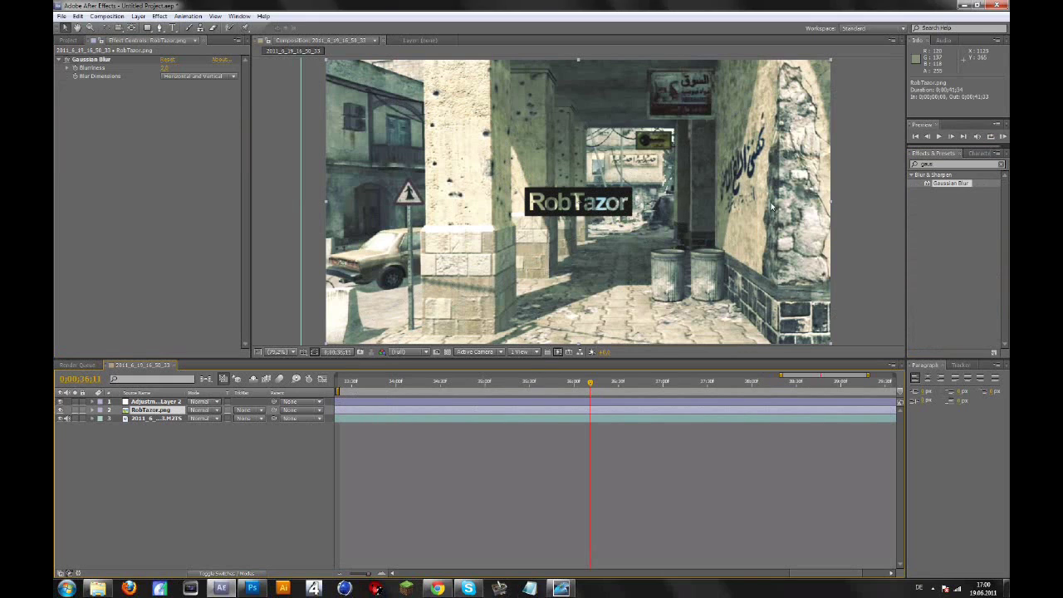
pyautogui.click(142, 419)
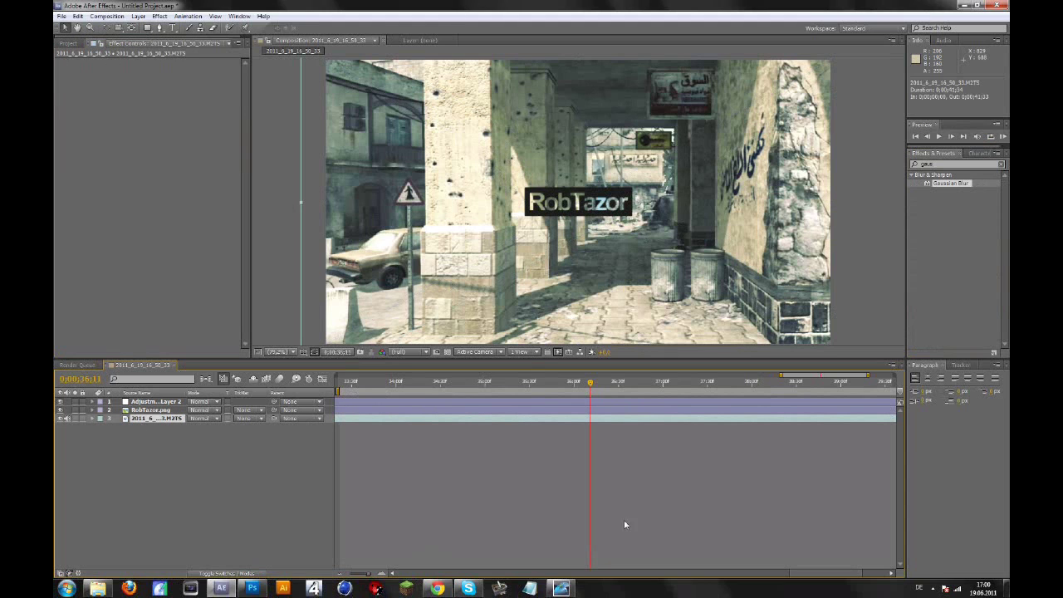
pyautogui.click(364, 384)
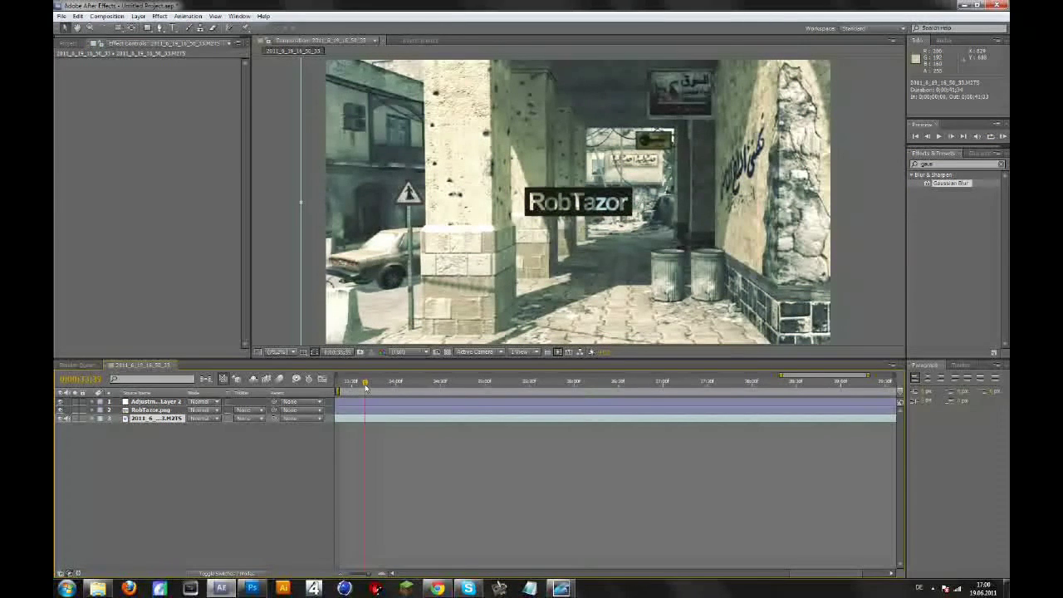
pyautogui.moveTo(371, 386); pyautogui.dragTo(571, 389)
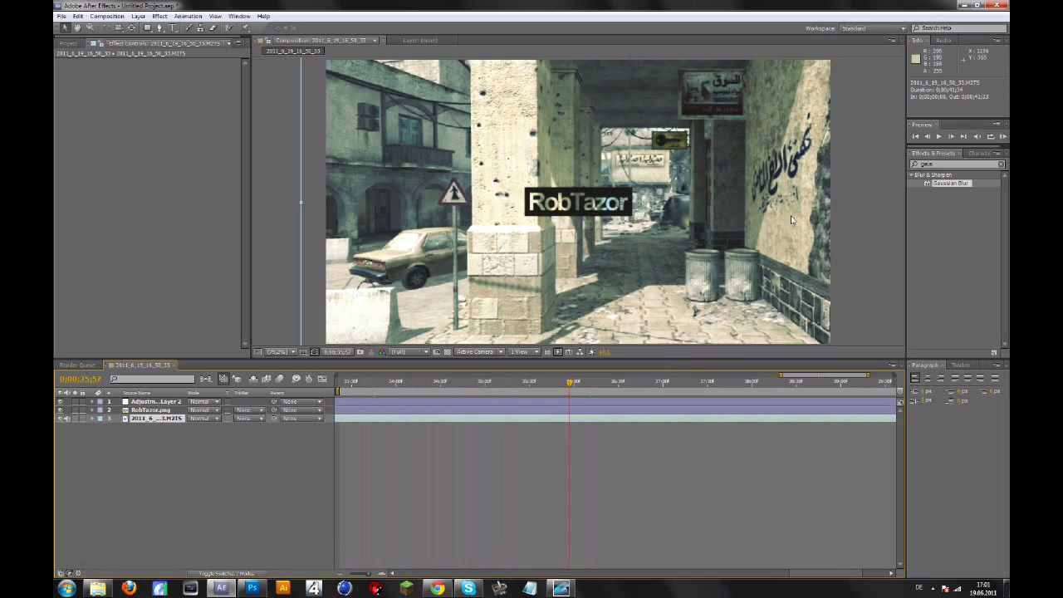
# Step: Start Track Motion on the gameplay footage and place Track Point 1 on the wall beside the Menu sign
pyautogui.click(962, 365)
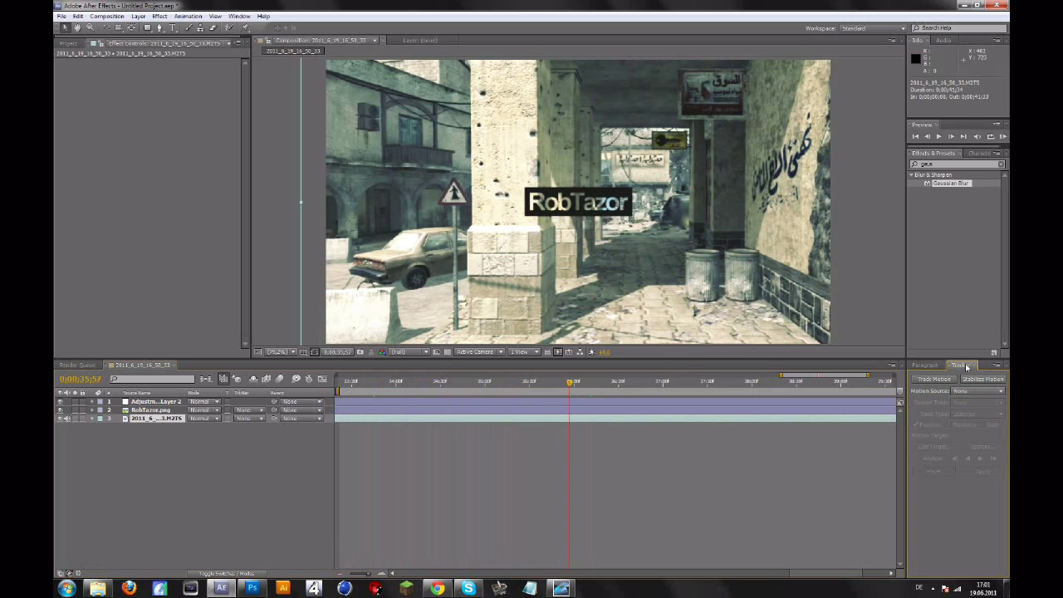
pyautogui.click(248, 17)
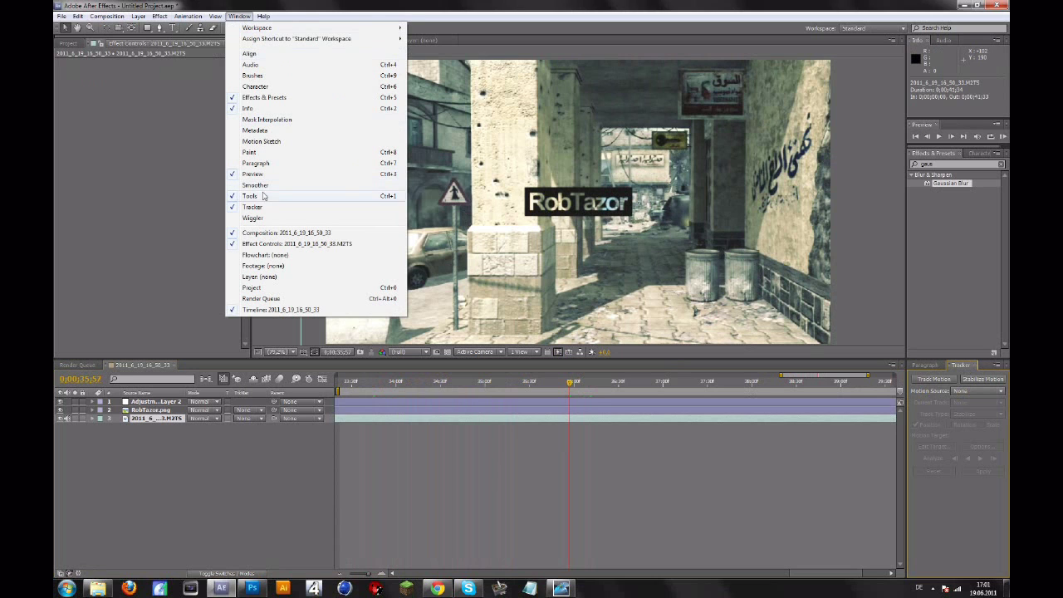
pyautogui.click(926, 384)
pyautogui.click(934, 379)
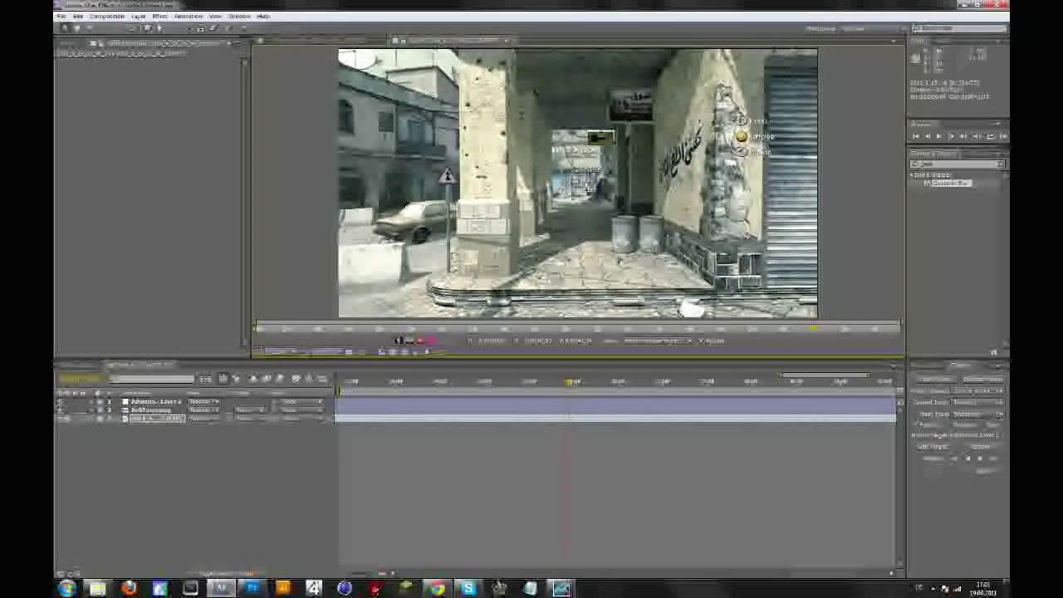
pyautogui.moveTo(587, 186); pyautogui.dragTo(706, 197)
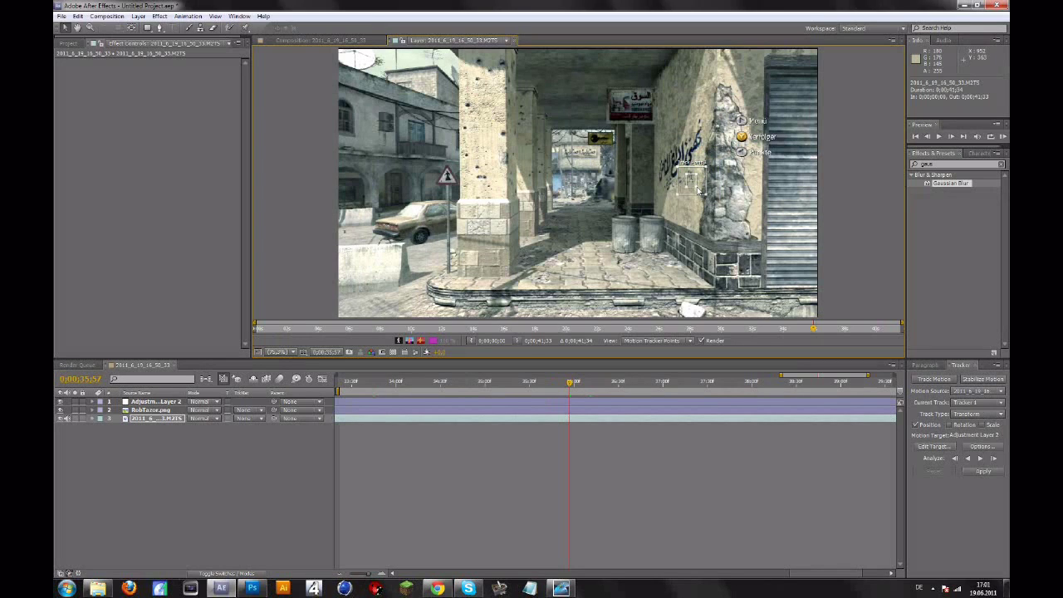
# Step: Run a first forward analysis, then stop it and undo the flawed pass
pyautogui.click(980, 461)
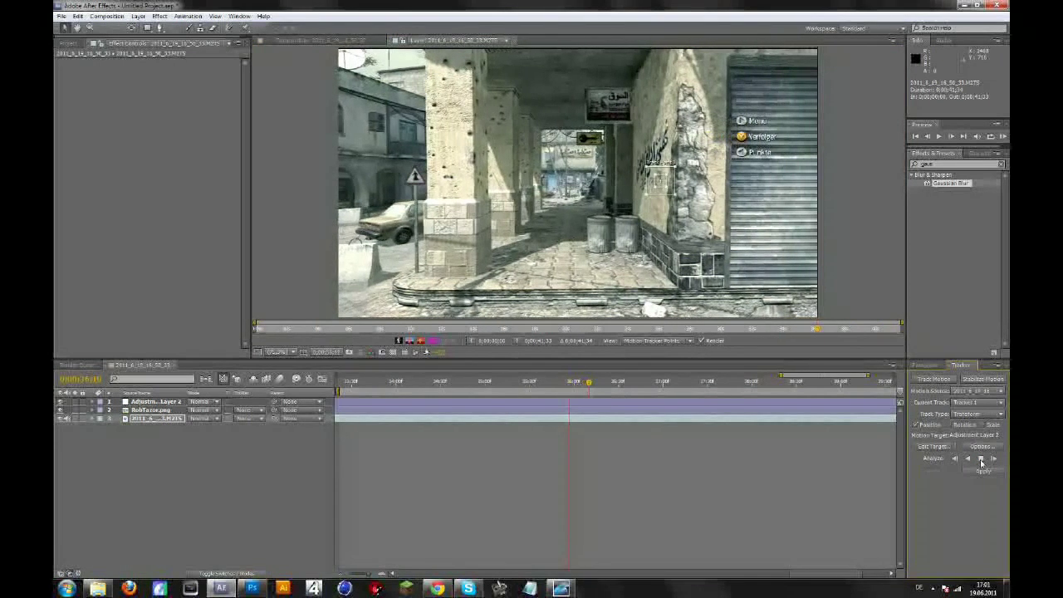
pyautogui.click(981, 459)
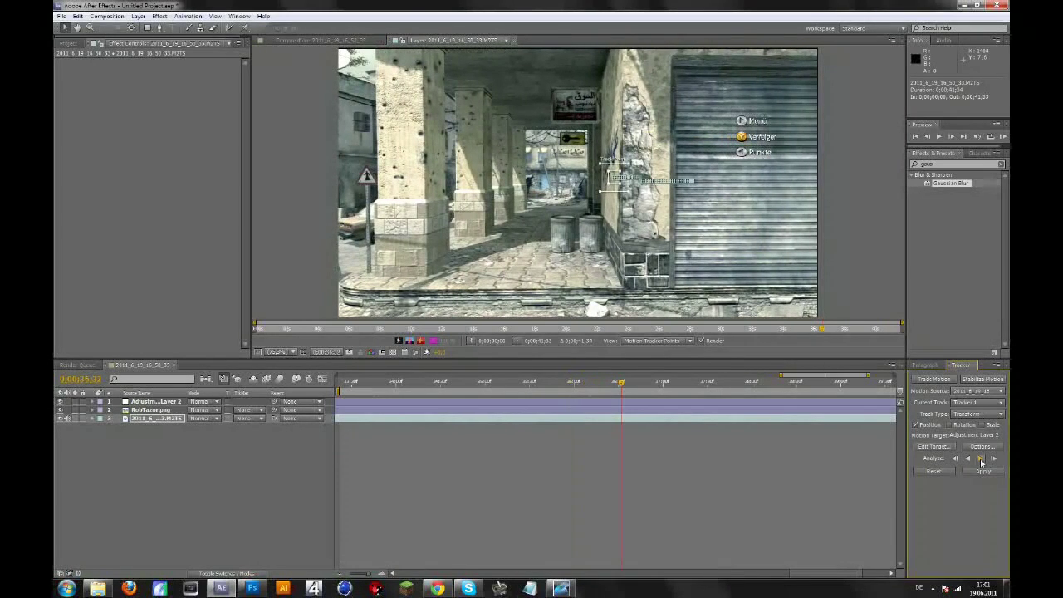
pyautogui.hotkey('ctrl', 'z')
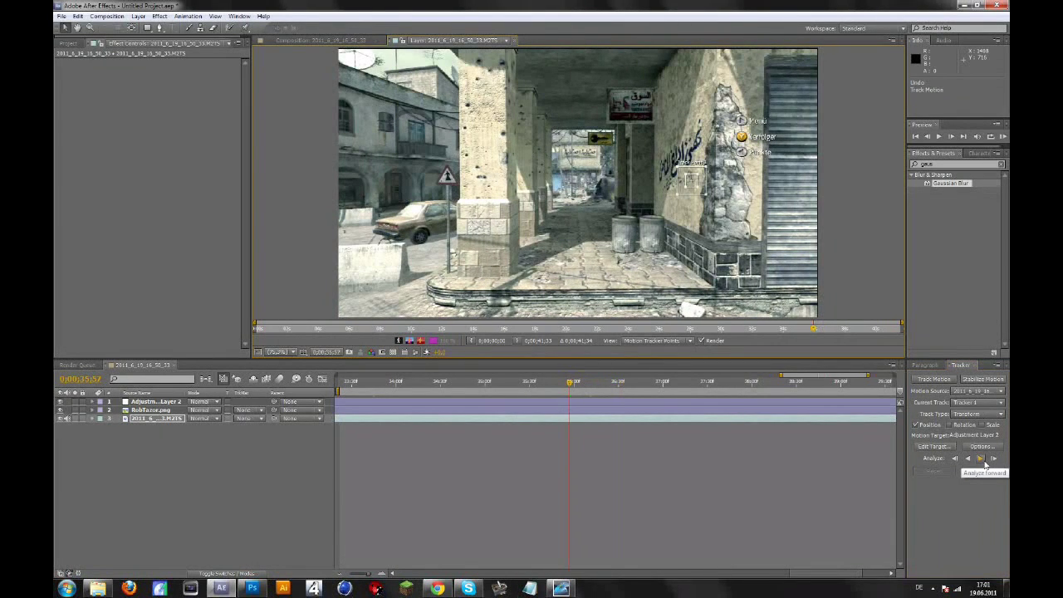
# Step: Re-track forward from 35:57 to 36:14, then advance frame by frame through the slipping section
pyautogui.click(982, 462)
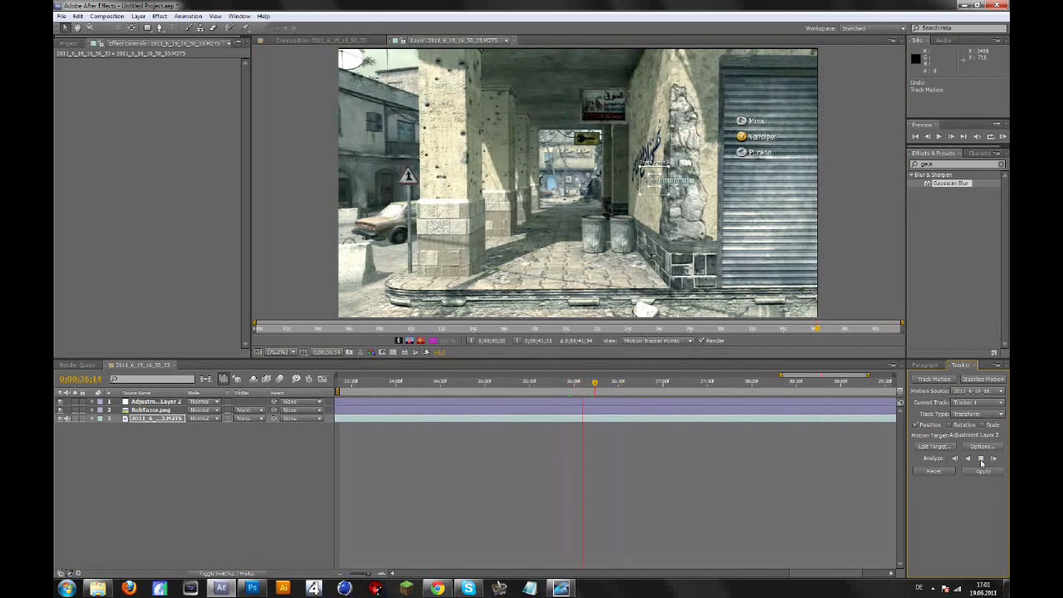
pyautogui.click(980, 459)
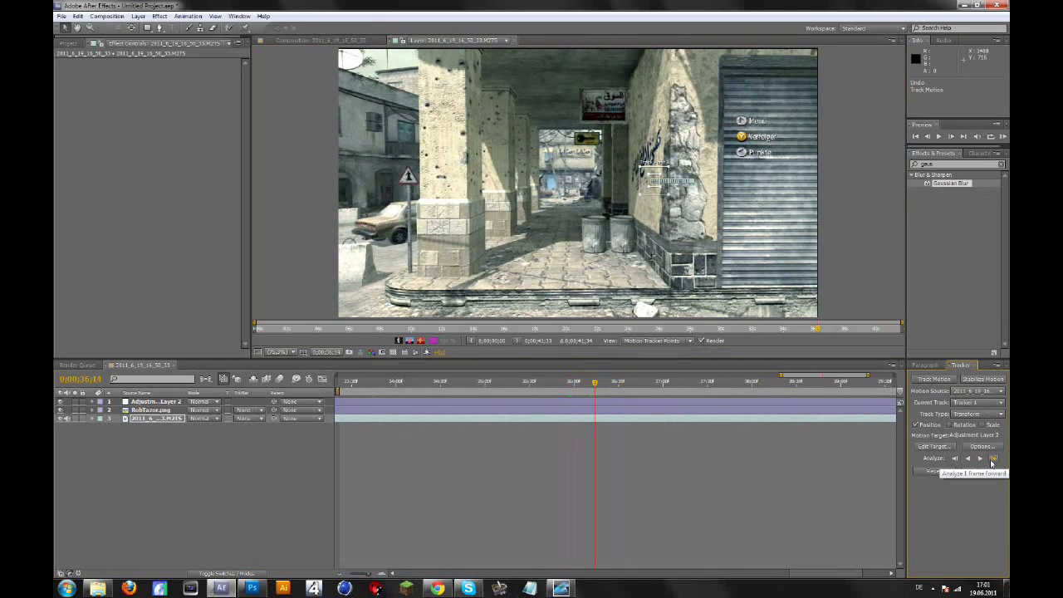
pyautogui.click(991, 459)
pyautogui.click(991, 459)
pyautogui.click(991, 459)
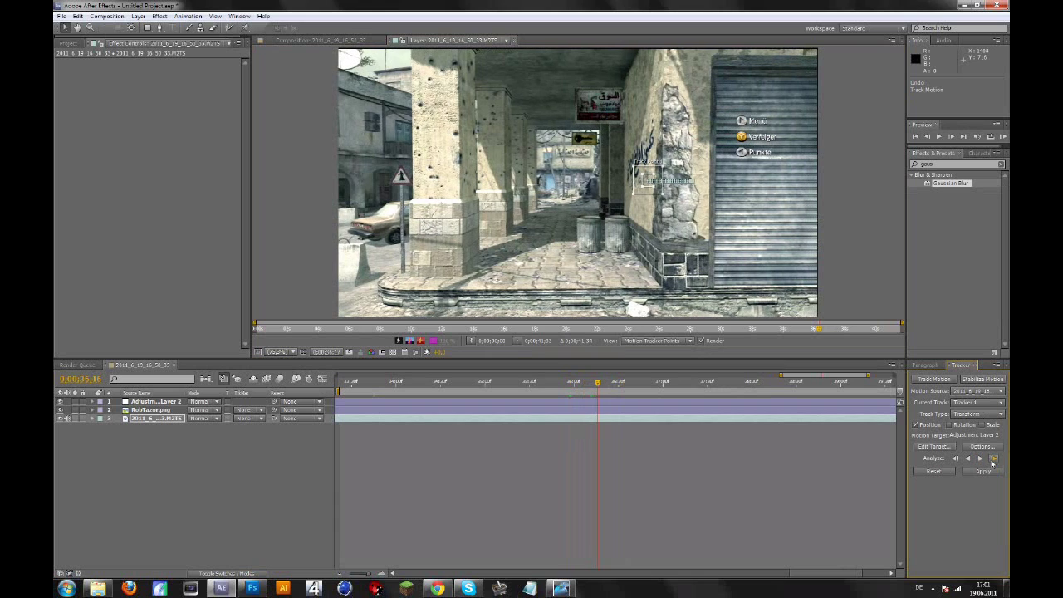
pyautogui.click(991, 461)
pyautogui.click(992, 461)
pyautogui.click(991, 461)
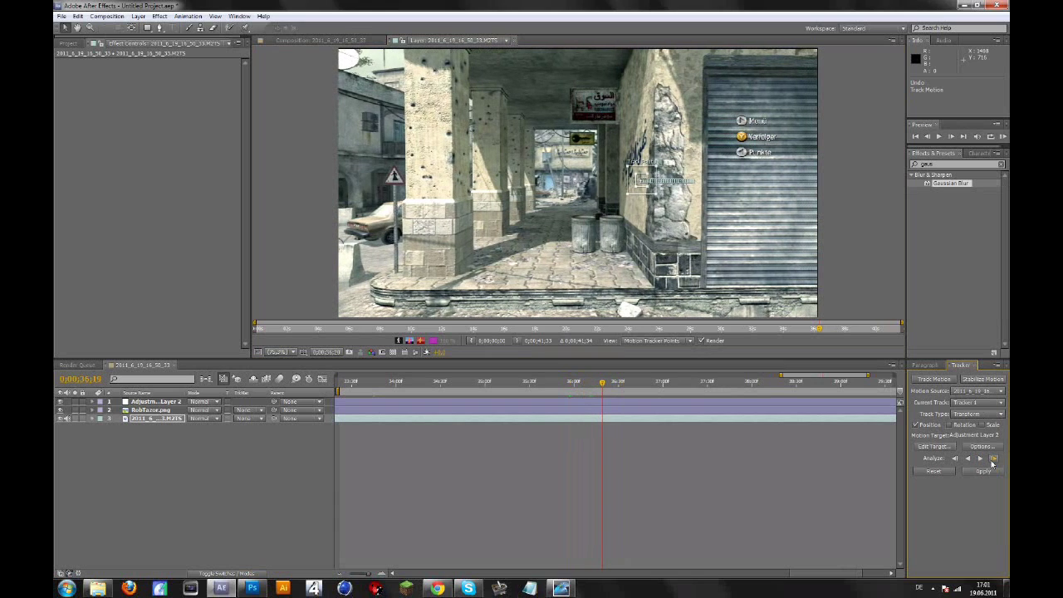
pyautogui.click(991, 461)
pyautogui.click(991, 460)
pyautogui.click(992, 460)
pyautogui.click(992, 461)
pyautogui.click(992, 461)
pyautogui.click(991, 461)
pyautogui.click(992, 461)
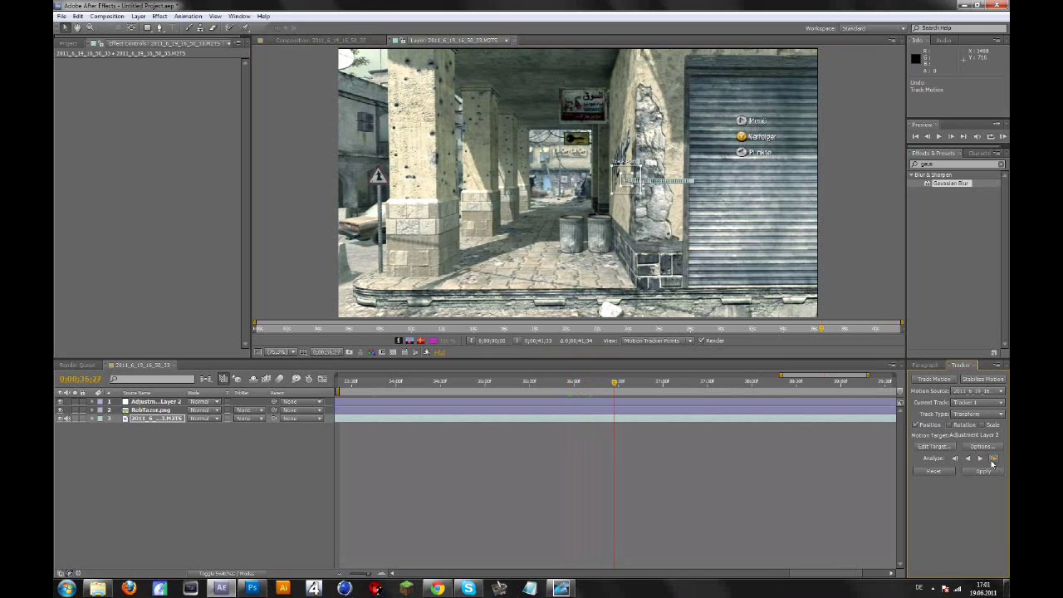
pyautogui.click(991, 461)
pyautogui.click(992, 461)
pyautogui.click(991, 461)
pyautogui.click(992, 461)
pyautogui.click(991, 461)
pyautogui.click(992, 461)
pyautogui.click(991, 461)
# Step: Resume forward tracking briefly, then step the track frame by frame up to 36:59
pyautogui.click(981, 459)
pyautogui.click(982, 461)
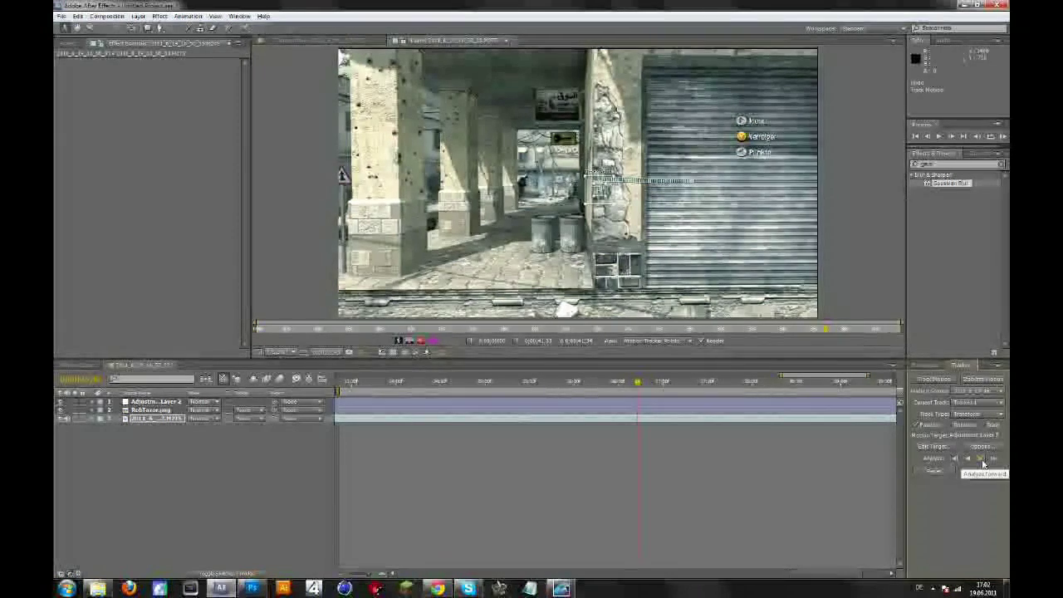
pyautogui.click(994, 461)
pyautogui.click(994, 461)
pyautogui.click(994, 461)
pyautogui.click(994, 461)
pyautogui.click(994, 461)
pyautogui.click(994, 461)
pyautogui.click(994, 460)
pyautogui.click(994, 461)
pyautogui.click(994, 461)
pyautogui.click(994, 461)
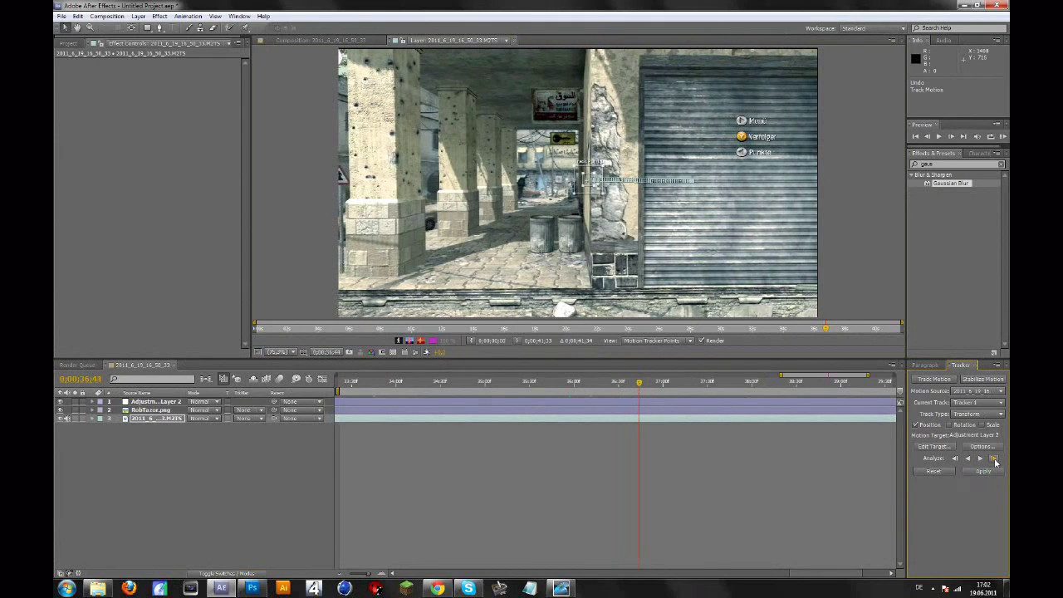
pyautogui.click(994, 461)
pyautogui.click(994, 461)
pyautogui.click(994, 461)
pyautogui.click(994, 461)
pyautogui.click(994, 461)
pyautogui.click(994, 461)
pyautogui.click(994, 461)
pyautogui.click(994, 461)
pyautogui.click(994, 461)
pyautogui.click(994, 461)
pyautogui.click(994, 461)
pyautogui.click(994, 461)
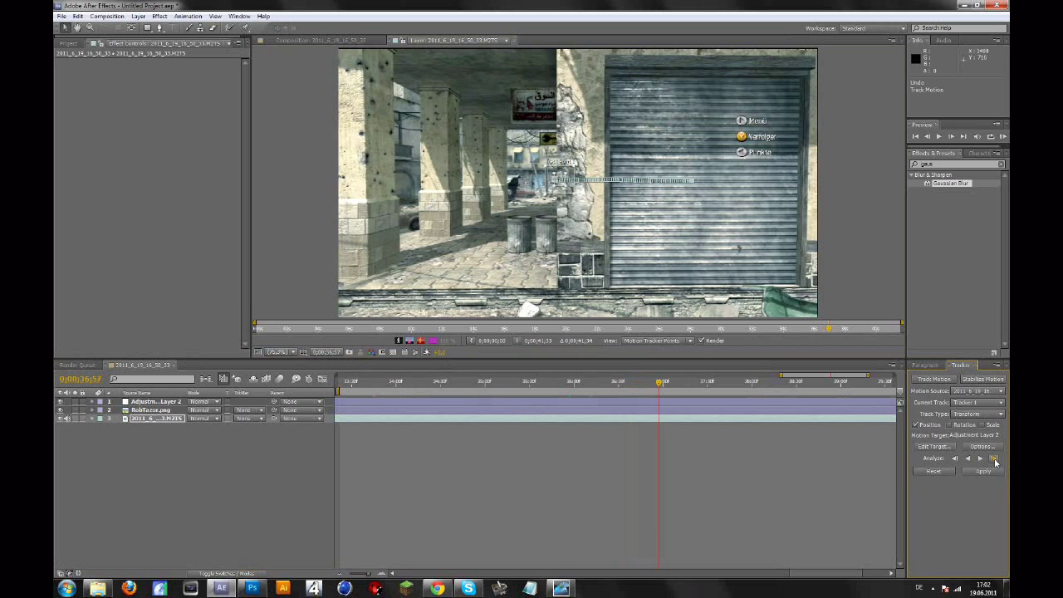
# Step: Track forward continuously from 36:59 to 38:16, then step two more frames
pyautogui.click(981, 459)
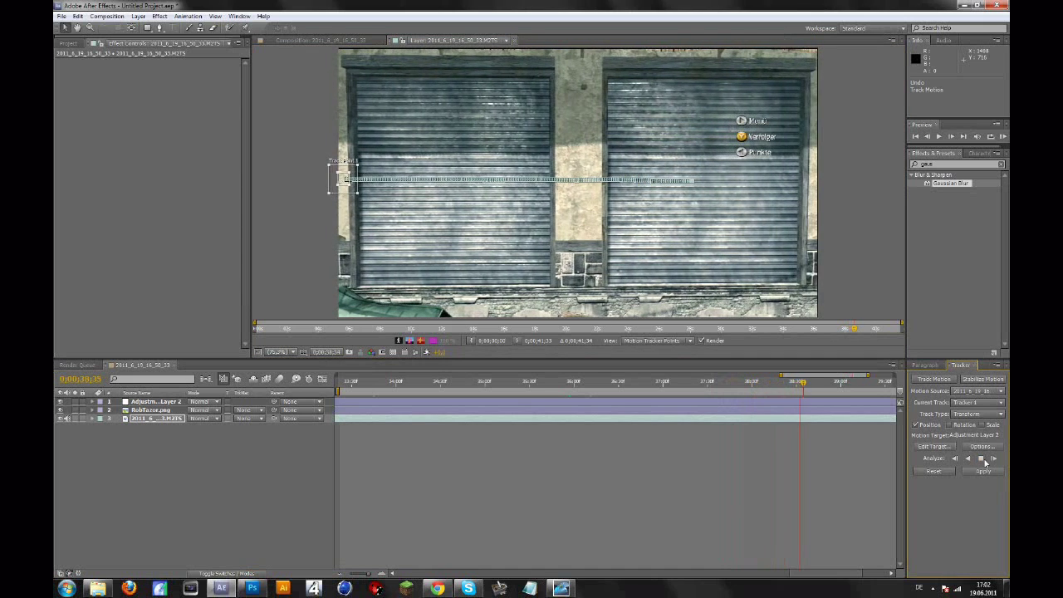
pyautogui.click(981, 458)
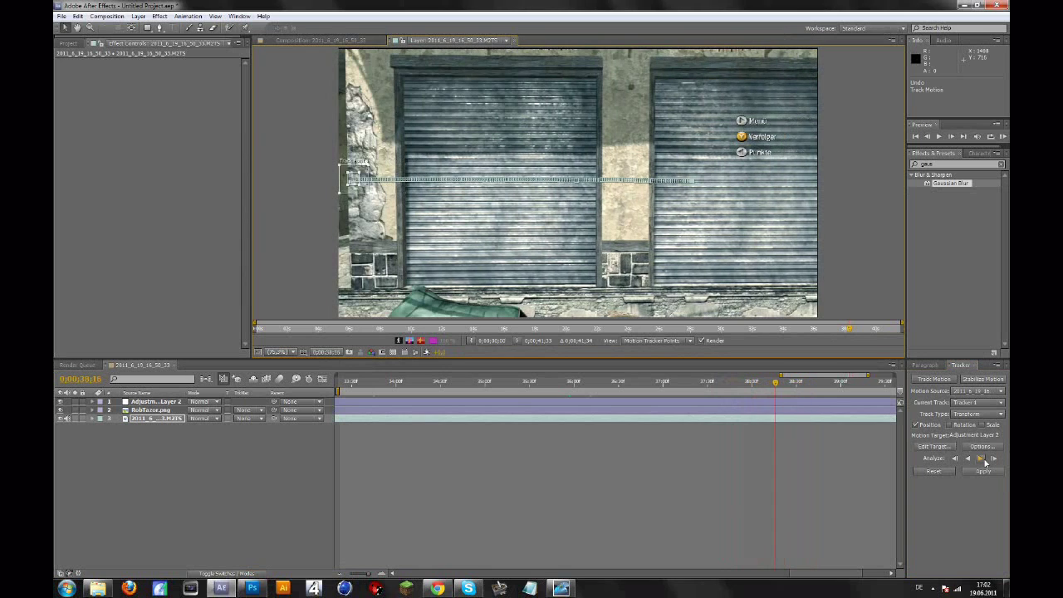
pyautogui.click(994, 460)
pyautogui.click(993, 458)
# Step: Finish the track at 38:19 and add a new null layer, Null 1
pyautogui.click(993, 458)
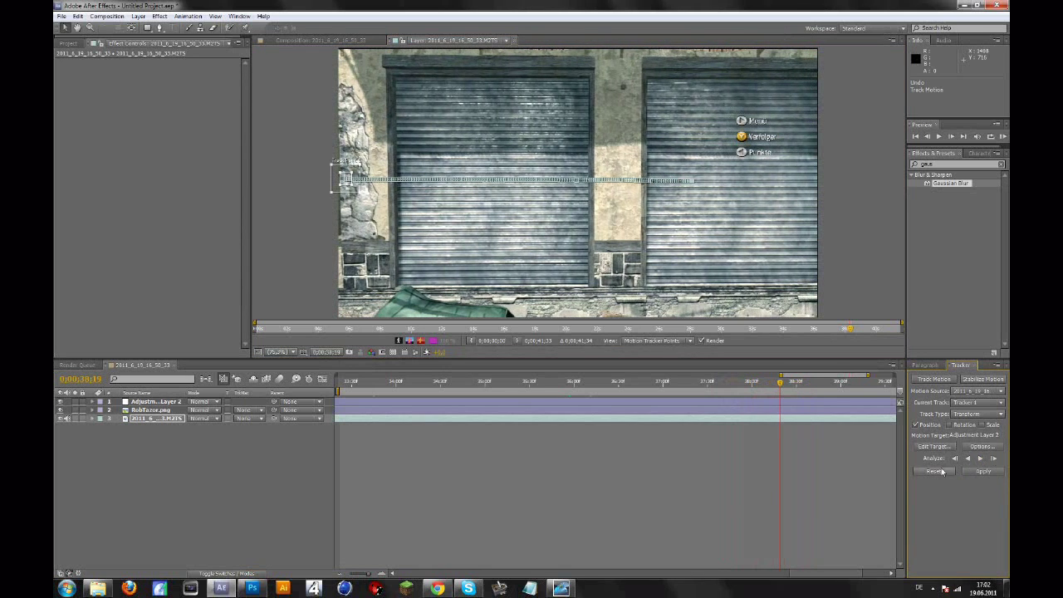
pyautogui.click(138, 16)
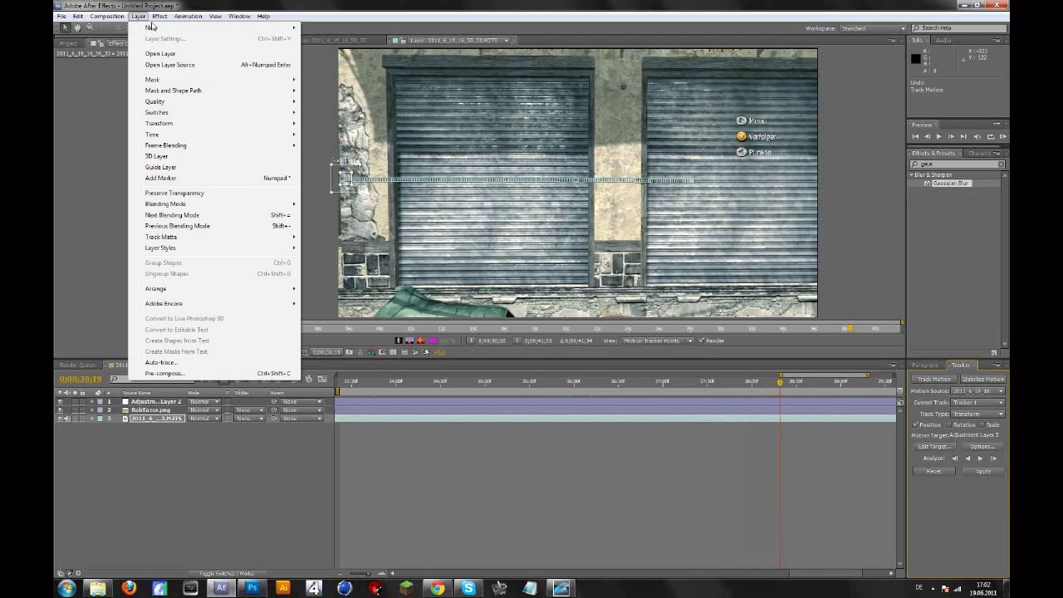
pyautogui.moveTo(166, 28)
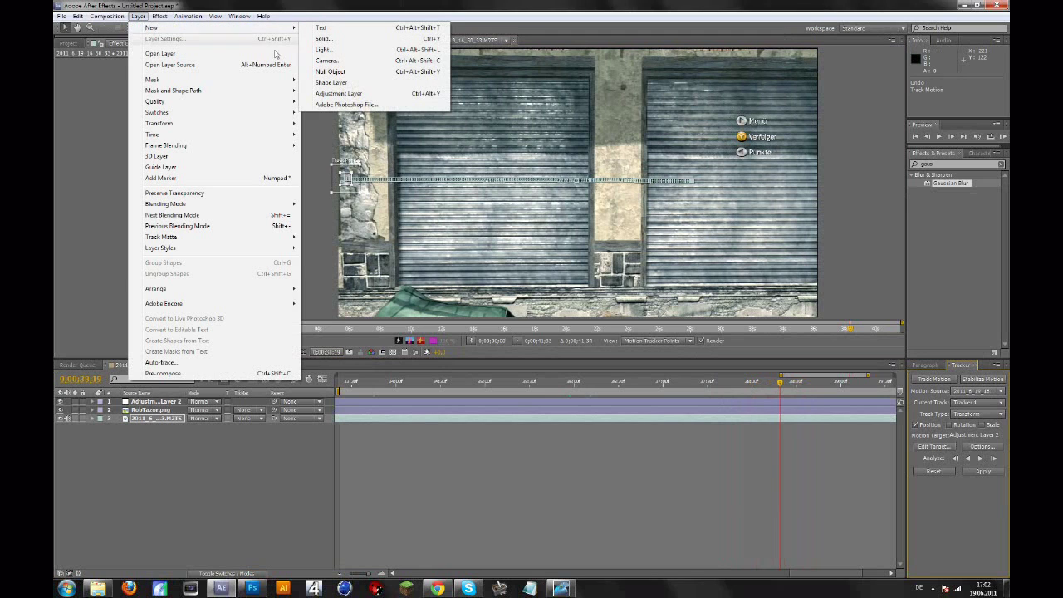
pyautogui.click(330, 72)
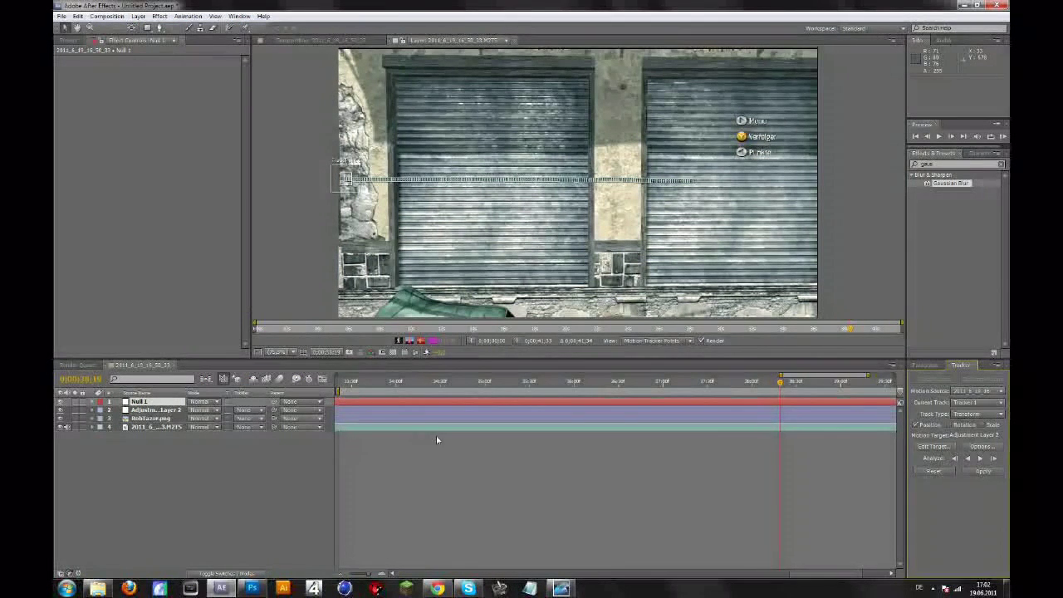
# Step: Set Null 1 as the motion target and apply the track in X and Y
pyautogui.click(144, 426)
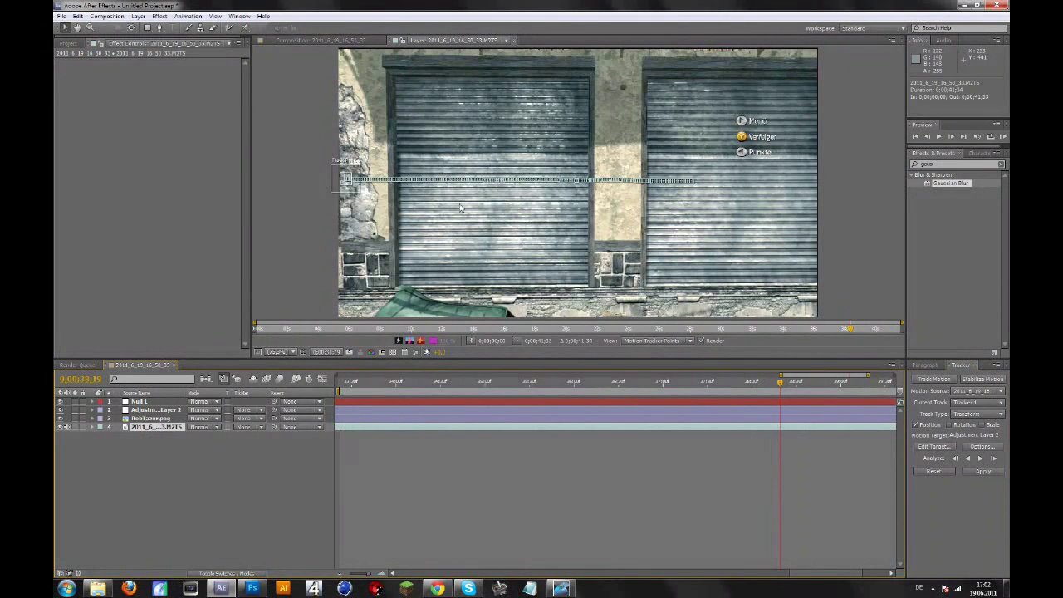
pyautogui.click(932, 447)
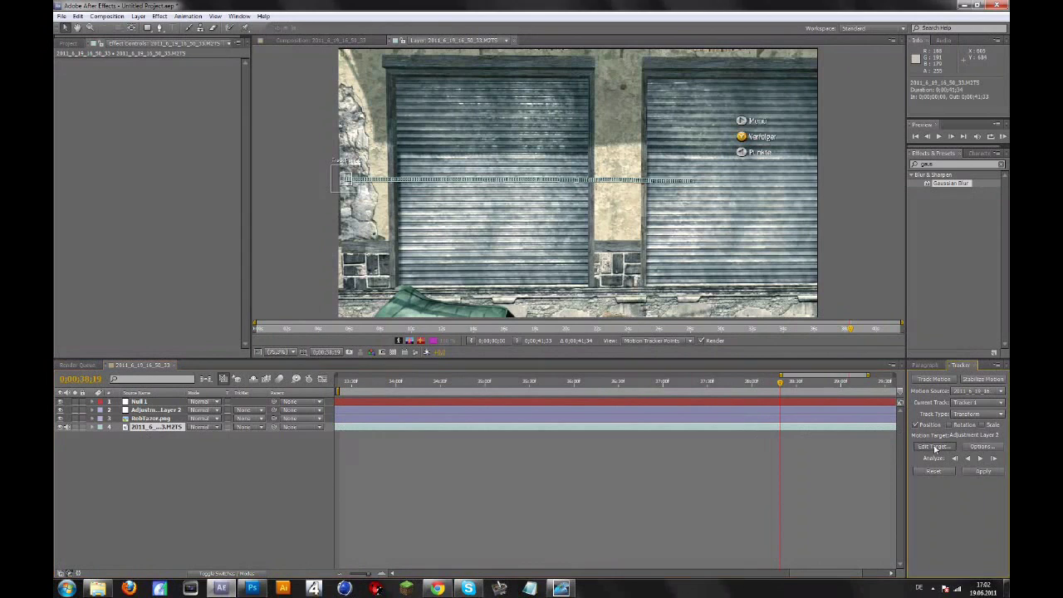
pyautogui.click(541, 272)
pyautogui.click(538, 284)
pyautogui.click(555, 314)
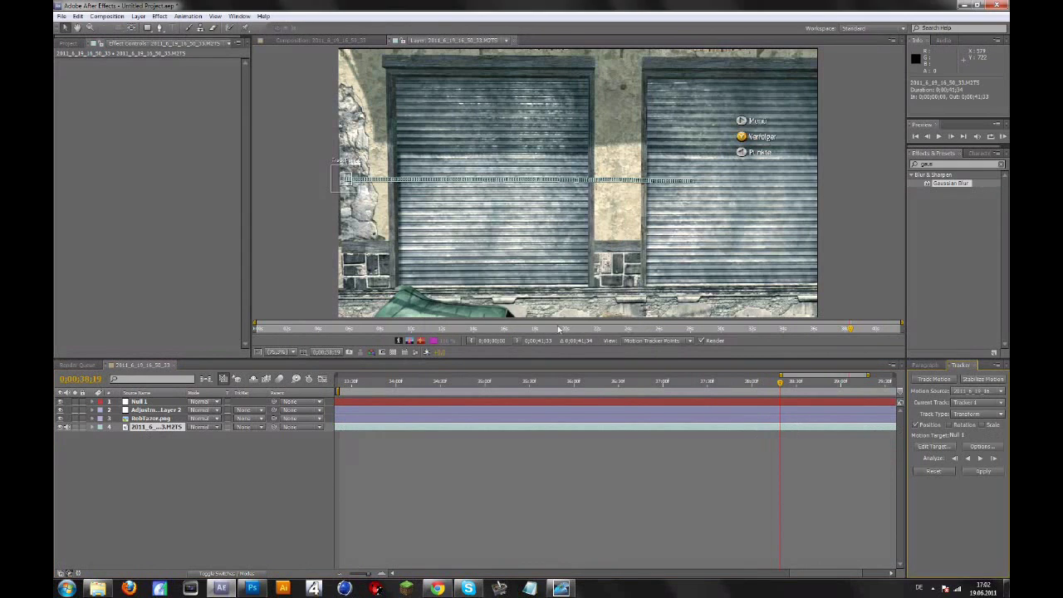
pyautogui.click(983, 470)
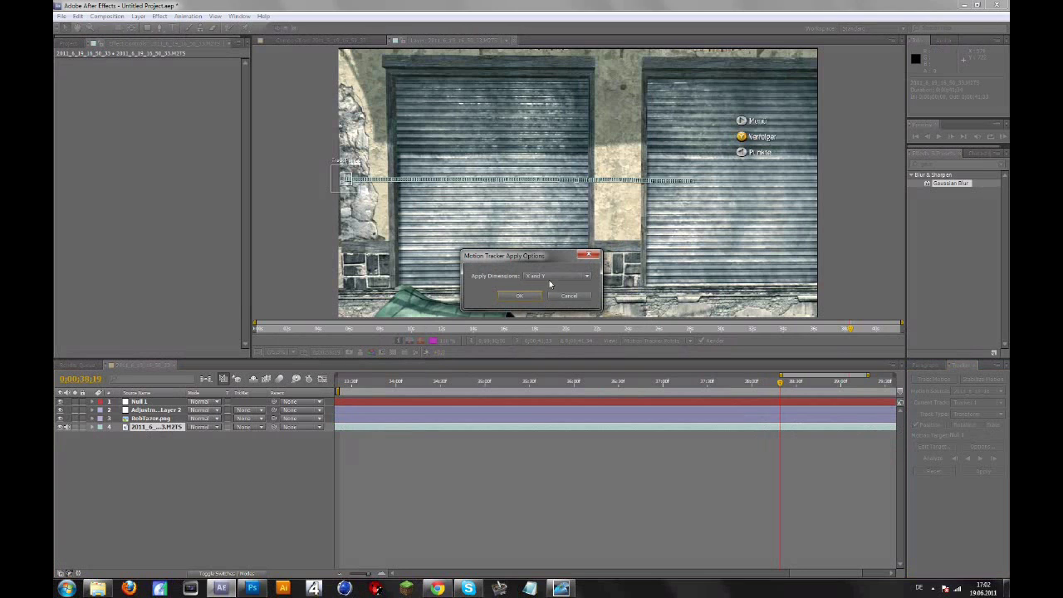
pyautogui.click(522, 296)
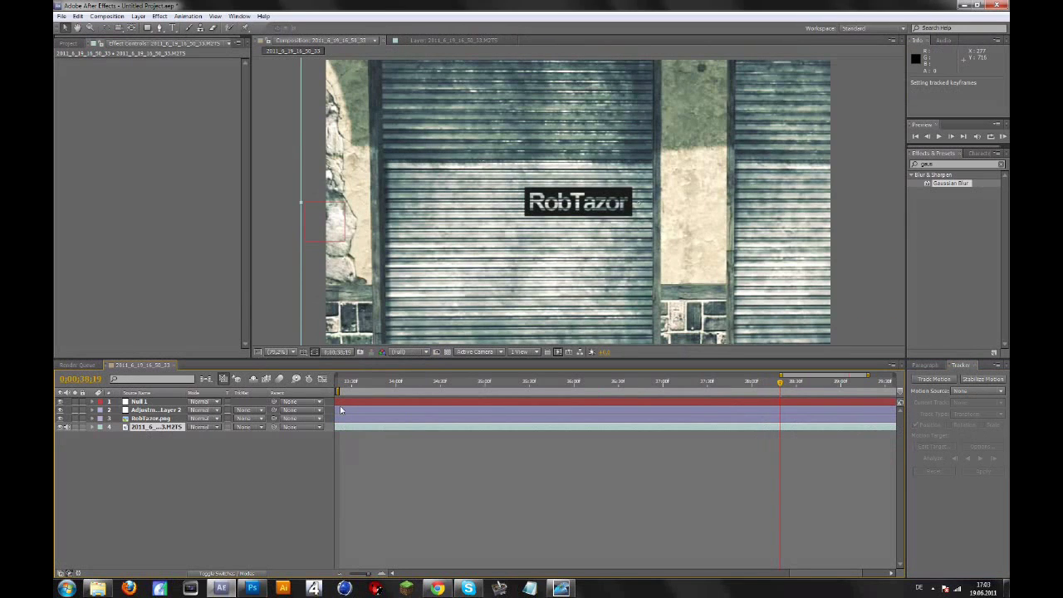
# Step: At 35:57, move the RobTazor nameplate beside the right-hand wall and parent it to Null 1
pyautogui.click(138, 402)
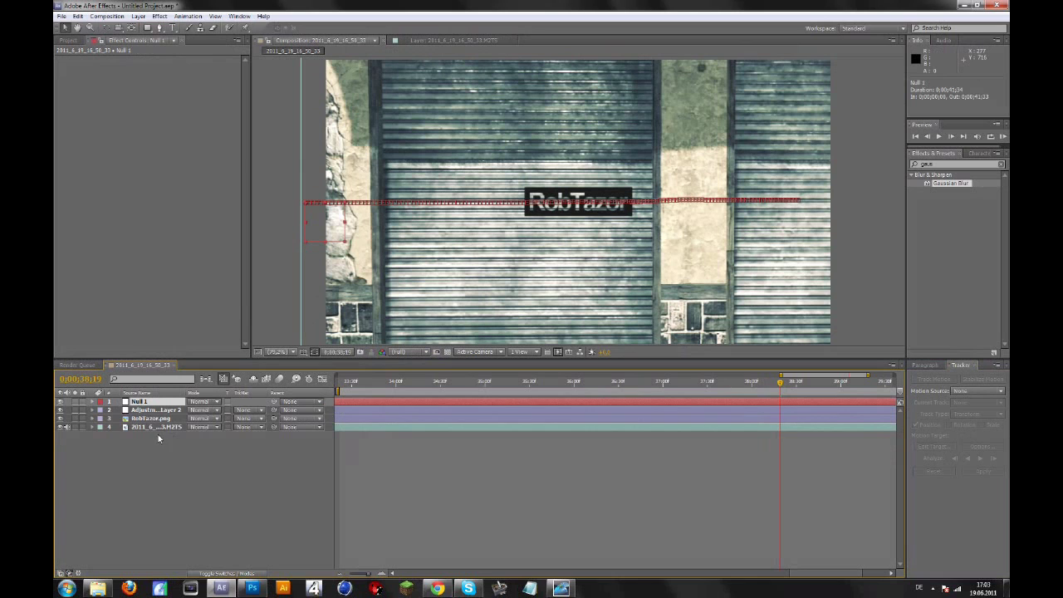
pyautogui.press('p')
pyautogui.click(570, 384)
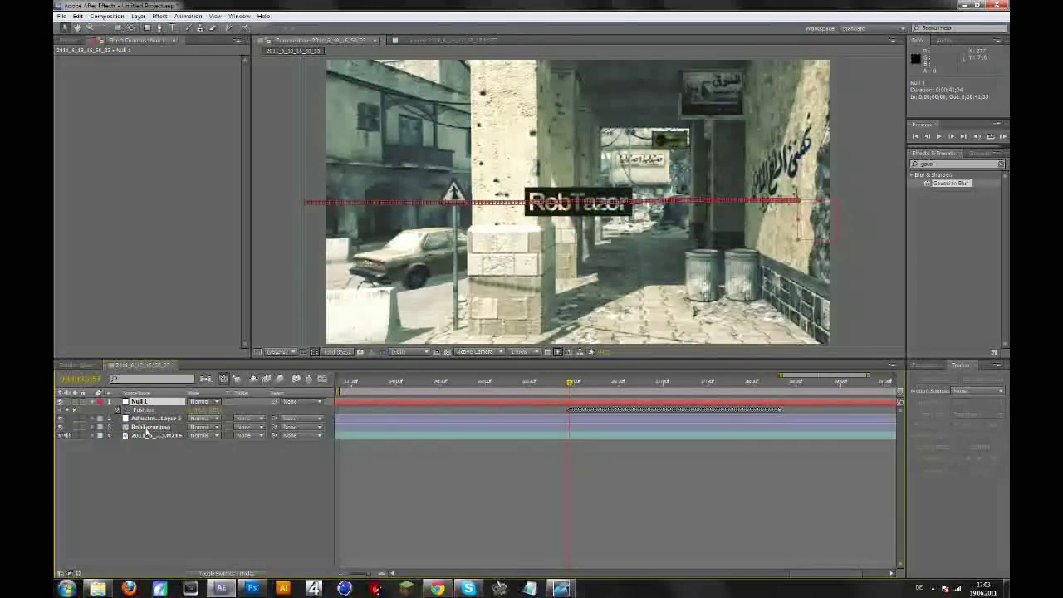
pyautogui.click(567, 218)
pyautogui.moveTo(538, 207); pyautogui.dragTo(701, 200)
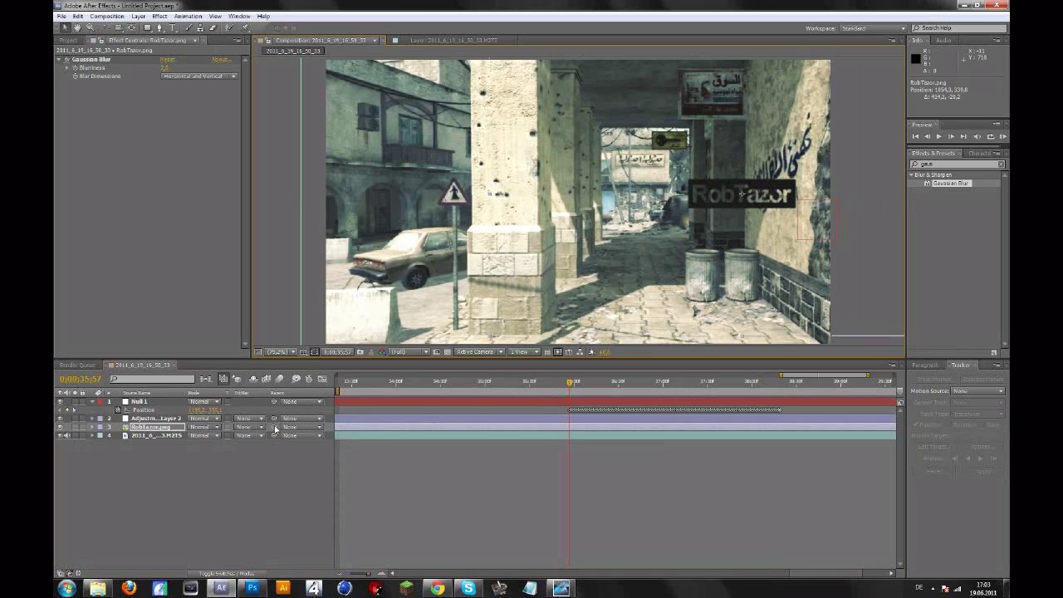
pyautogui.moveTo(275, 428); pyautogui.dragTo(141, 405)
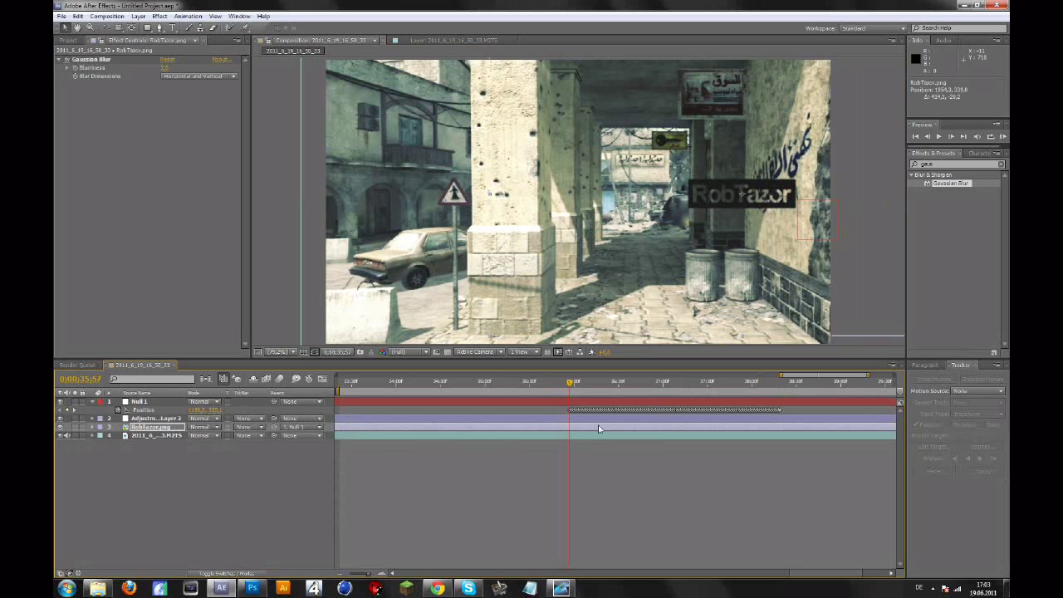
pyautogui.moveTo(571, 384); pyautogui.dragTo(656, 379)
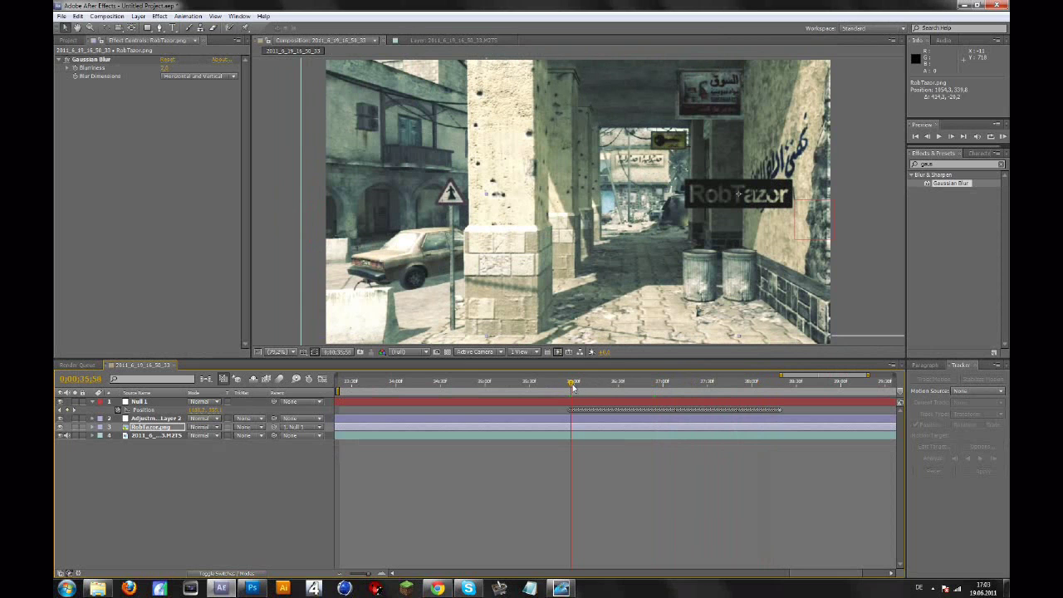
# Step: Settle on the keyframe time and add a Position keyframe to RobTazor.png with Alt+Shift+P
pyautogui.moveTo(571, 384); pyautogui.dragTo(568, 382)
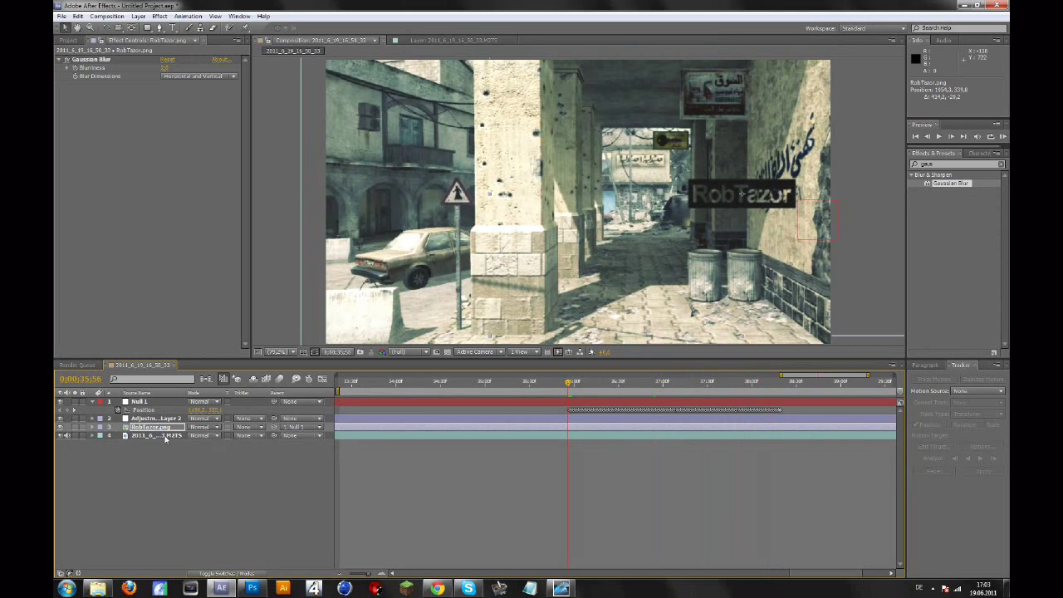
pyautogui.hotkey('alt', 'shift', 'p')
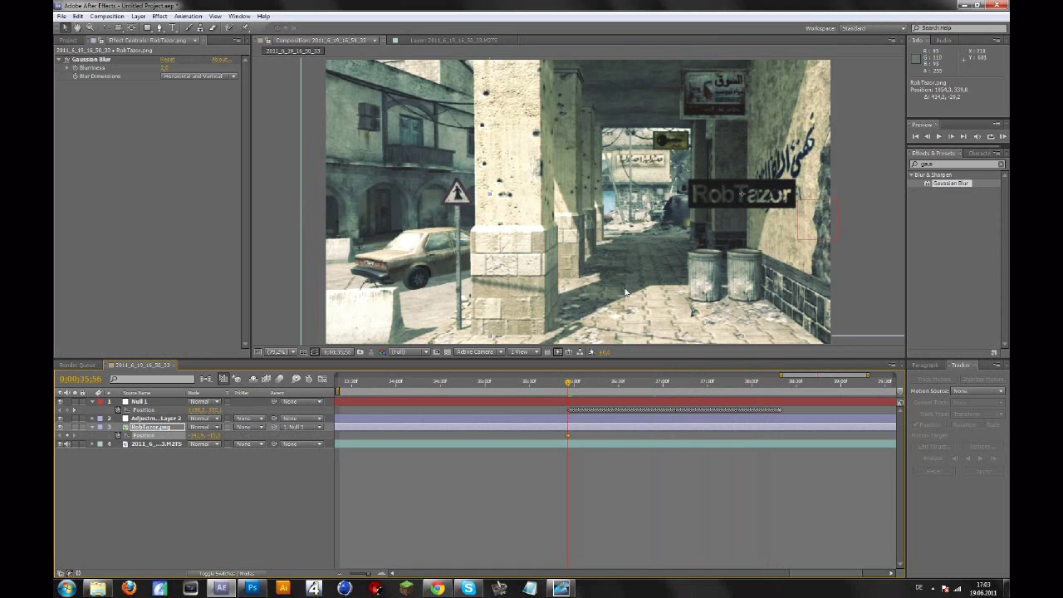
# Step: At an earlier frame, shift the nameplate further right to create a slide-in Position keyframe
pyautogui.click(928, 137)
pyautogui.click(928, 137)
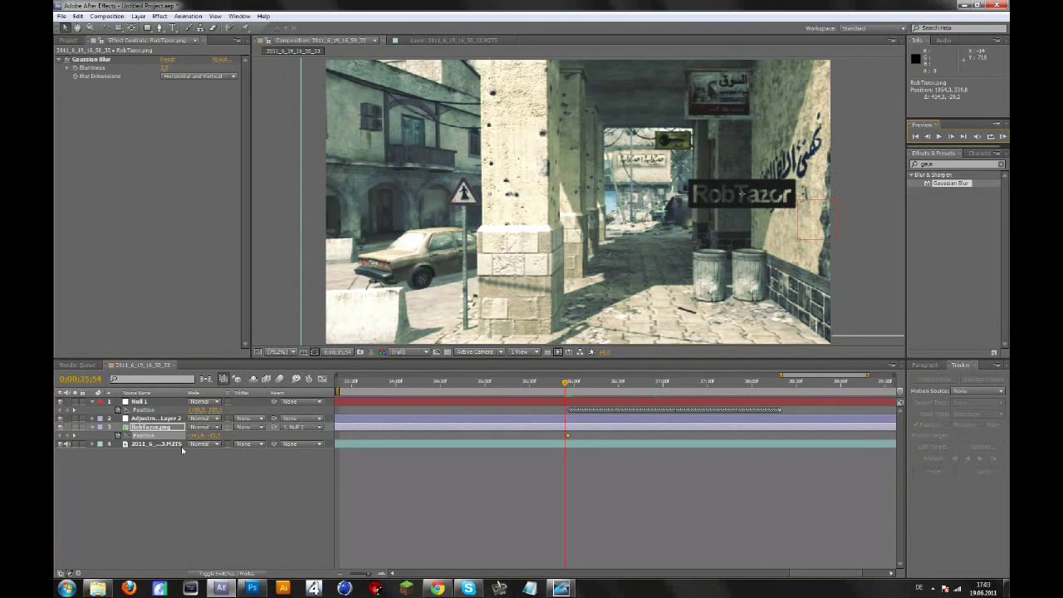
pyautogui.moveTo(742, 195); pyautogui.dragTo(746, 193)
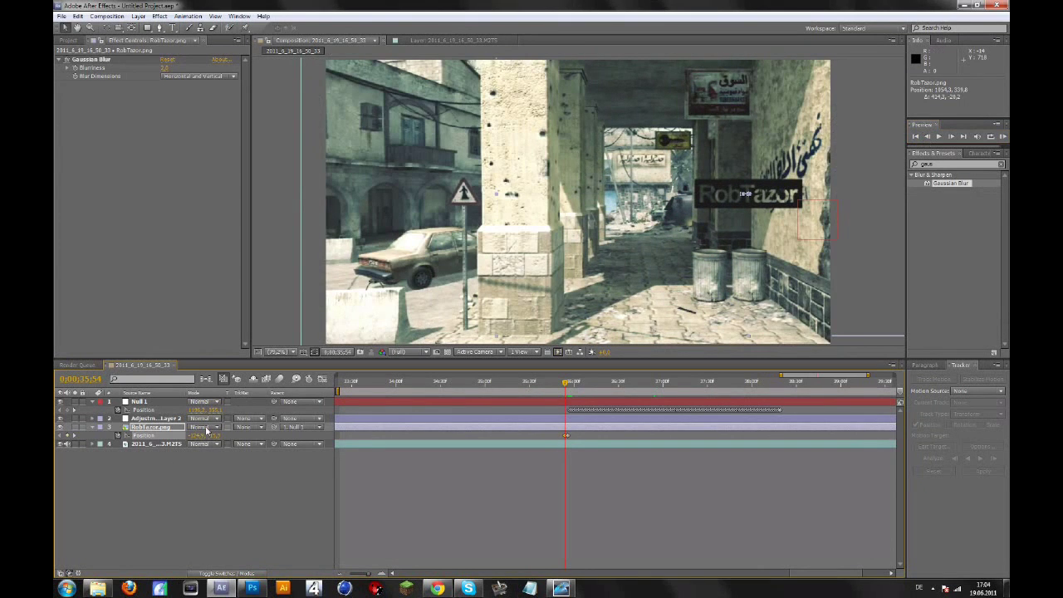
pyautogui.hotkey('ctrl', 'z')
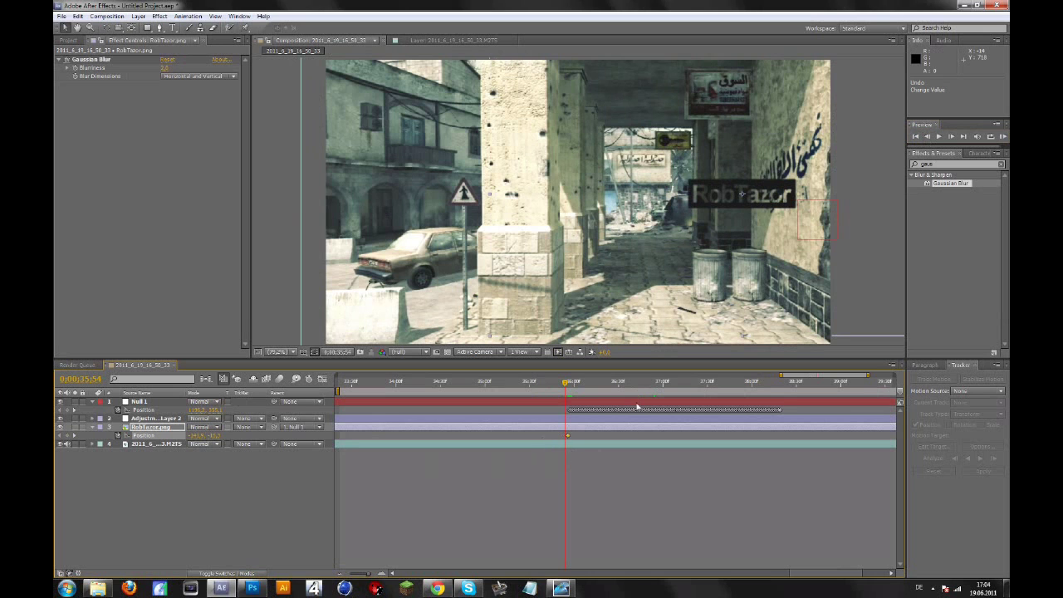
pyautogui.moveTo(558, 390)
pyautogui.mouseDown()
pyautogui.moveTo(541, 384)
pyautogui.moveTo(552, 385)
pyautogui.mouseUp()
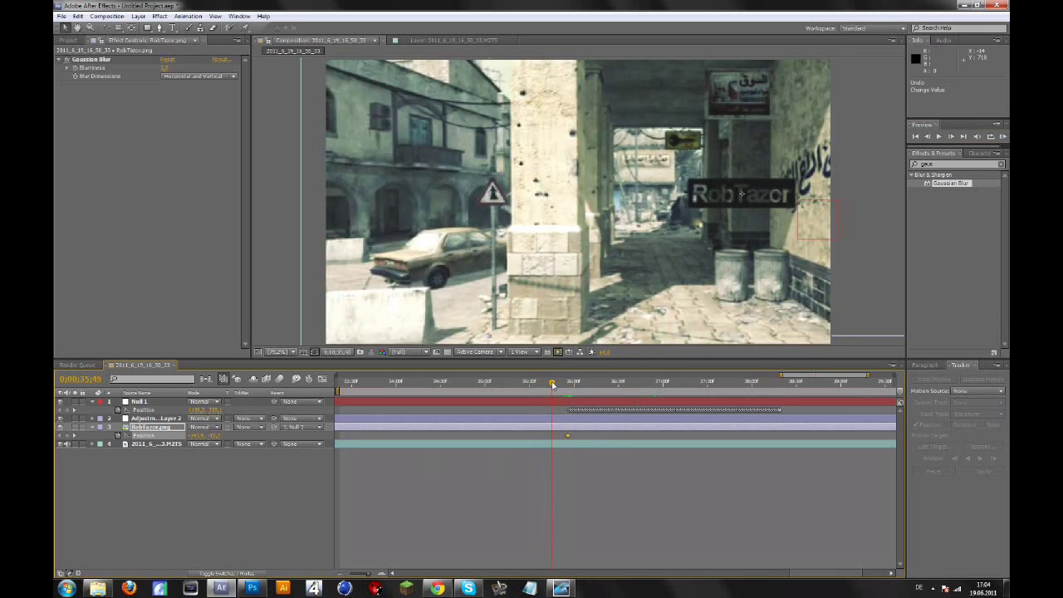
pyautogui.moveTo(742, 194); pyautogui.dragTo(777, 193)
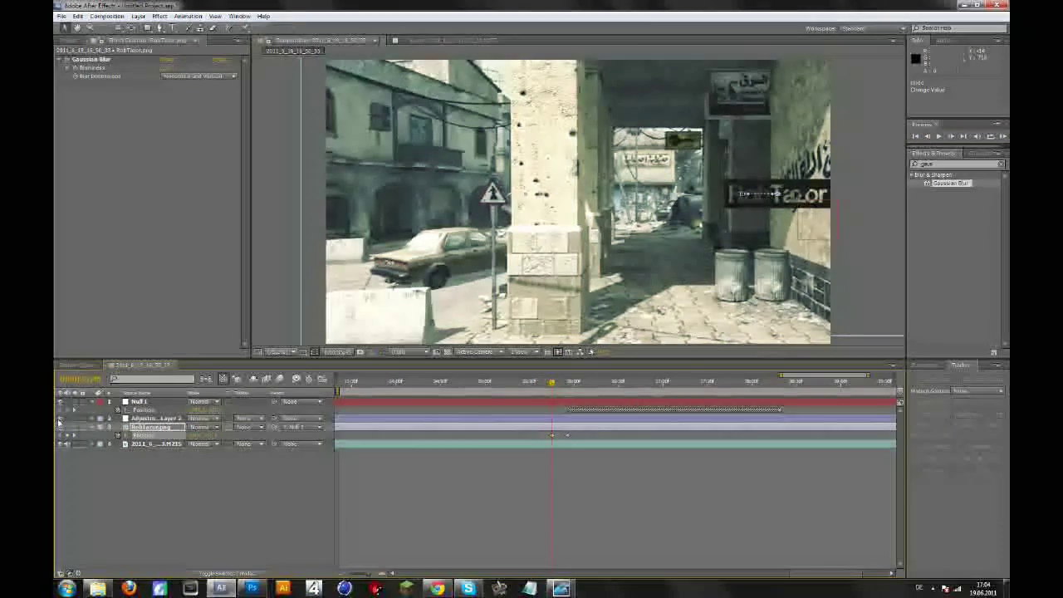
# Step: Preview the animation, undo an extra rightward position change, and return to about 35 seconds
pyautogui.click(1003, 135)
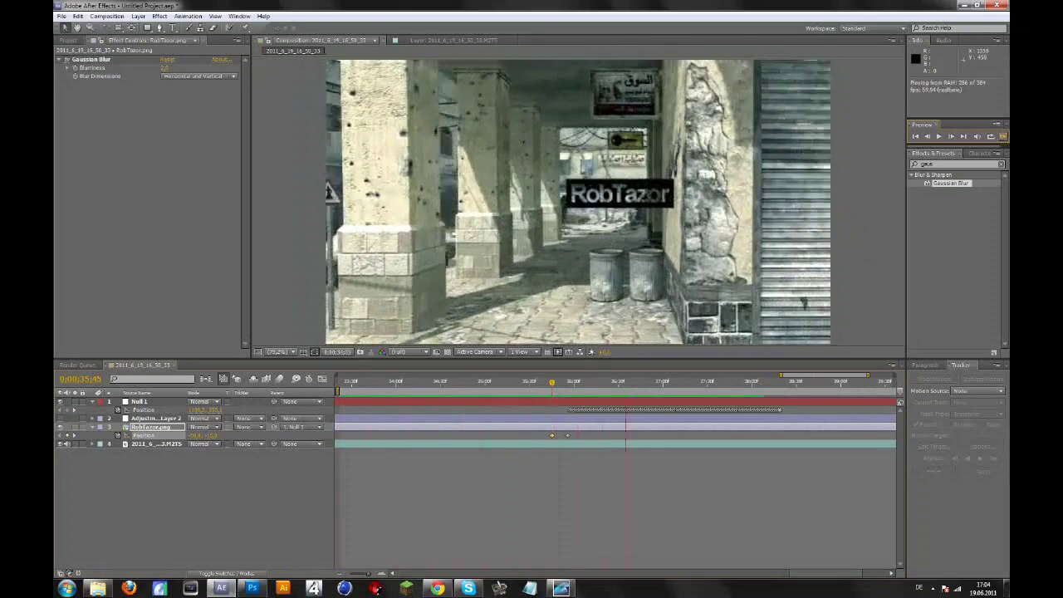
pyautogui.click(489, 440)
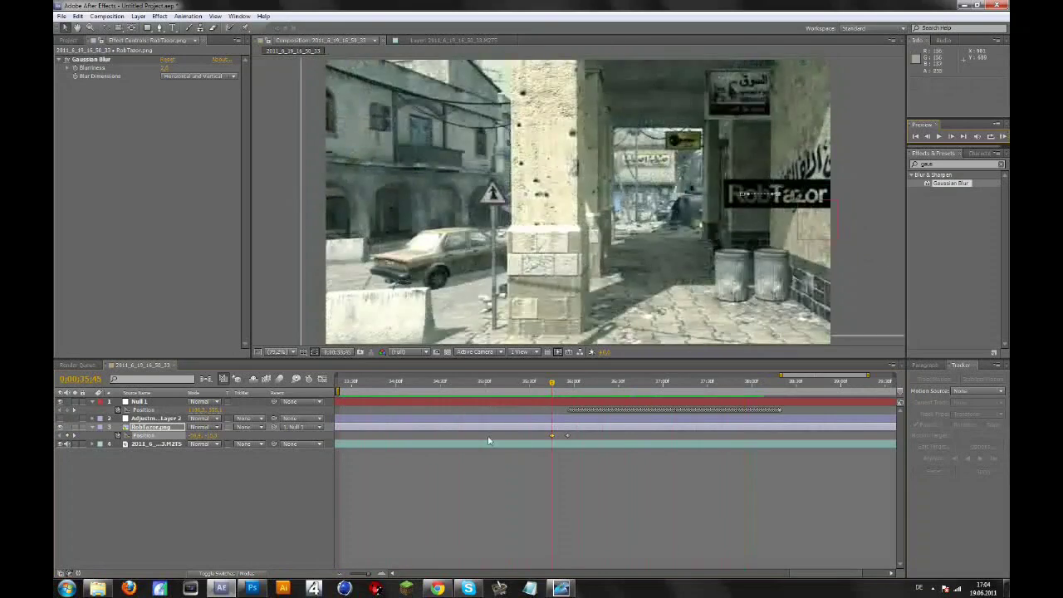
pyautogui.moveTo(529, 387)
pyautogui.mouseDown()
pyautogui.moveTo(546, 384)
pyautogui.moveTo(527, 384)
pyautogui.mouseUp()
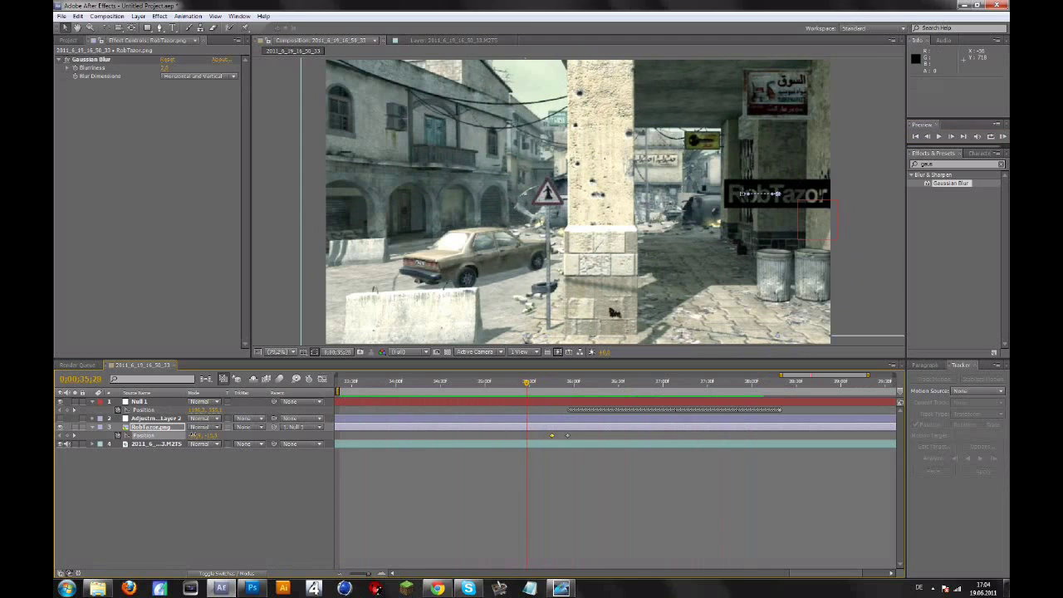
pyautogui.moveTo(777, 195); pyautogui.dragTo(798, 195)
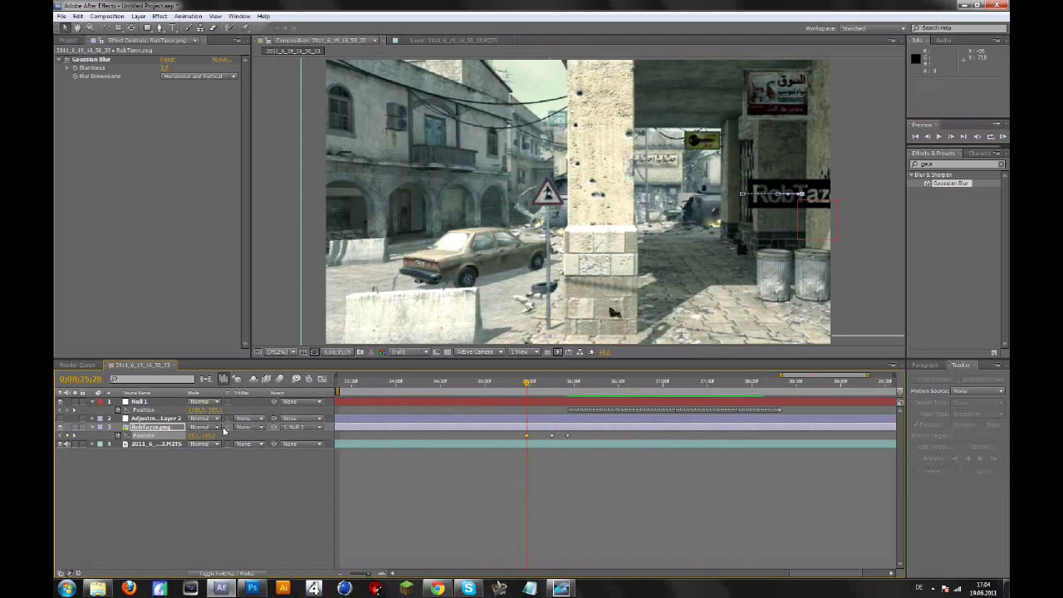
pyautogui.hotkey('ctrl', 'z')
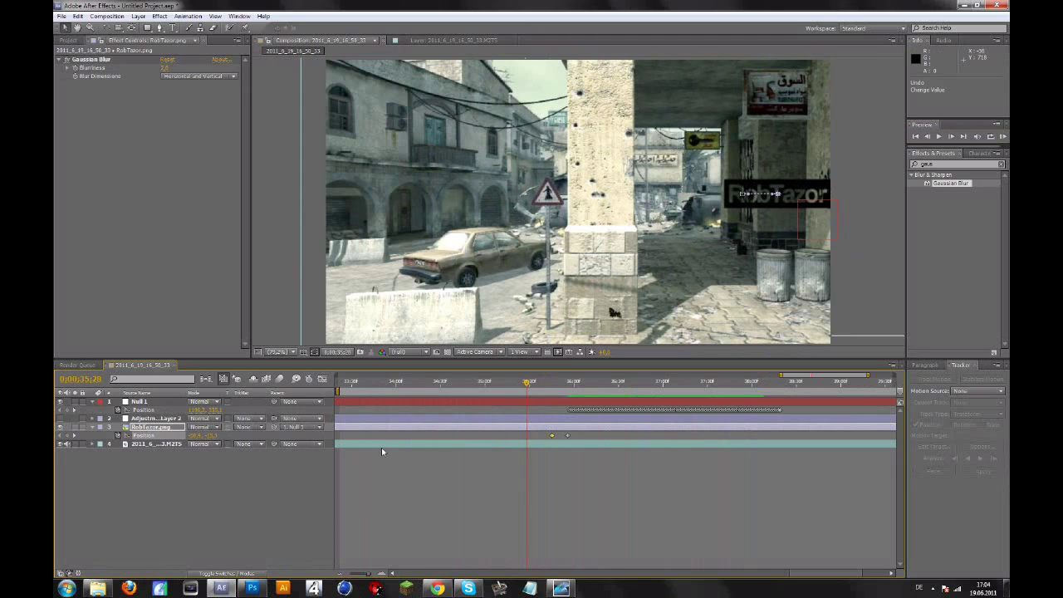
pyautogui.press('k')
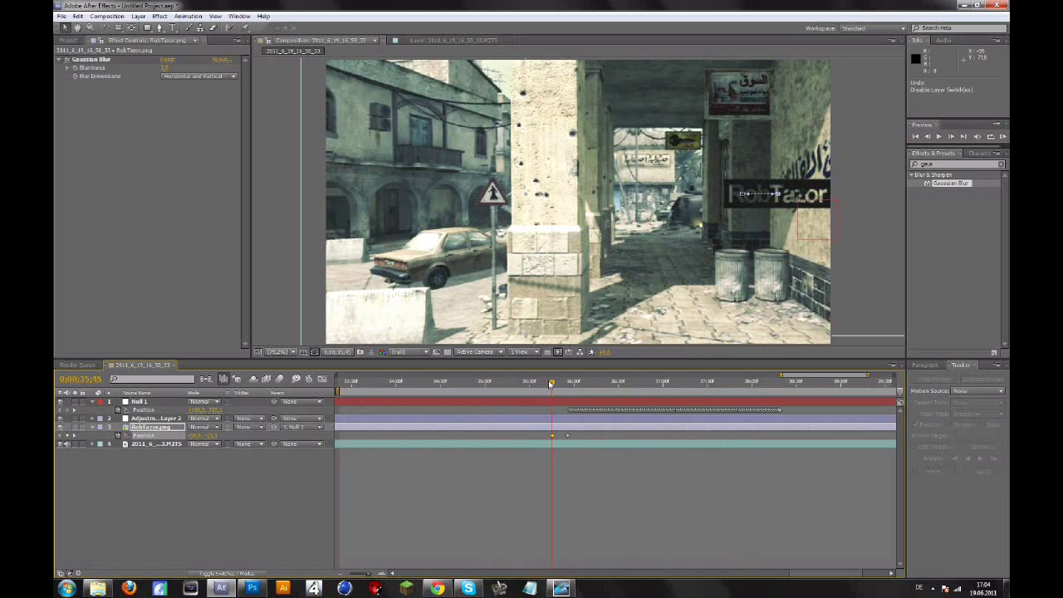
pyautogui.moveTo(550, 383); pyautogui.dragTo(480, 384)
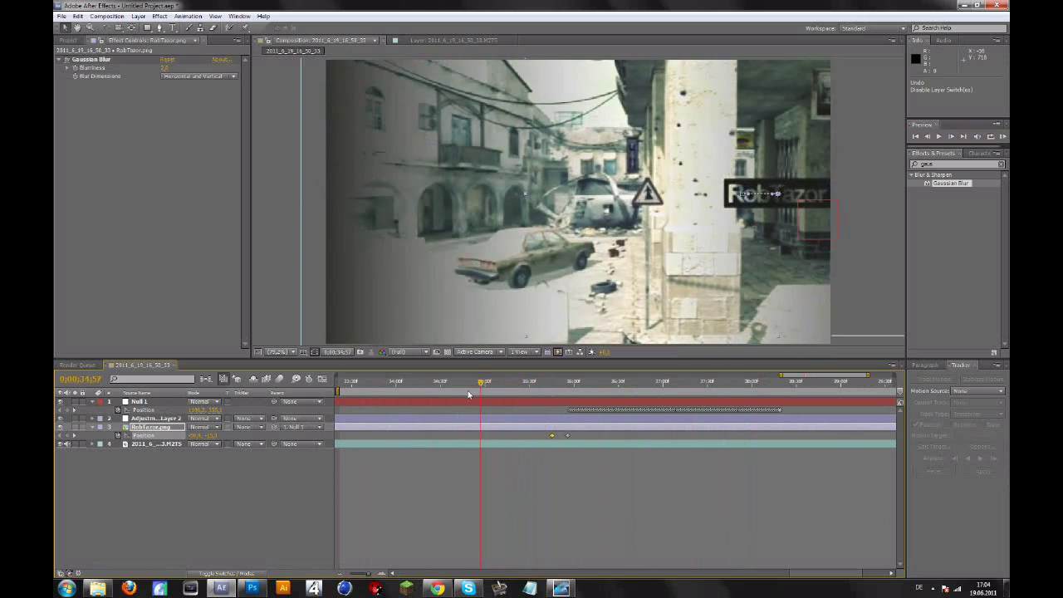
# Step: Push the nameplate off the right edge at 0;00;34;57 and RAM Preview the slide-in
pyautogui.moveTo(197, 435); pyautogui.dragTo(218, 435)
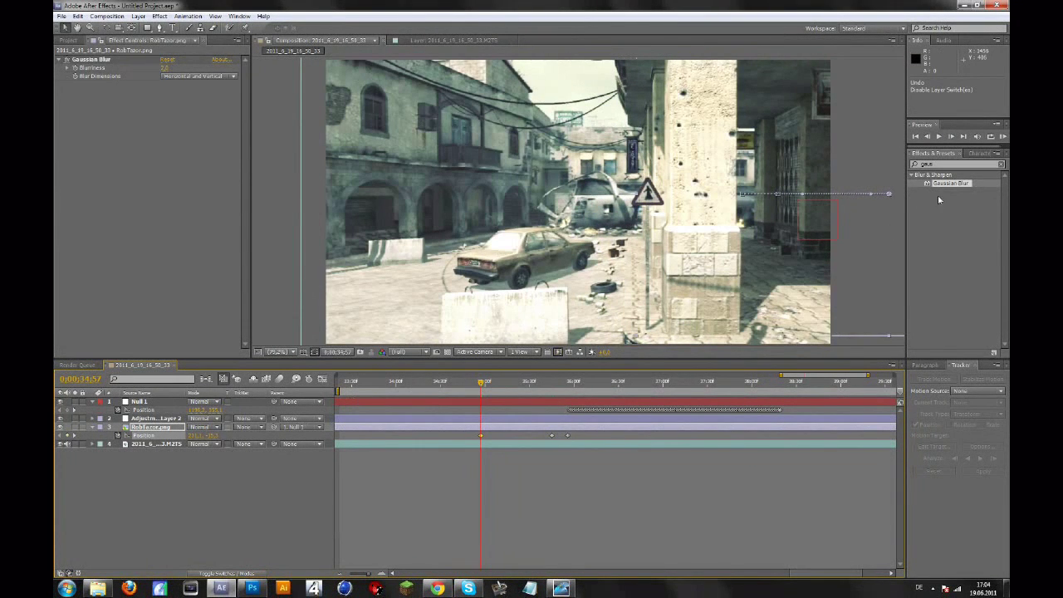
pyautogui.click(1003, 137)
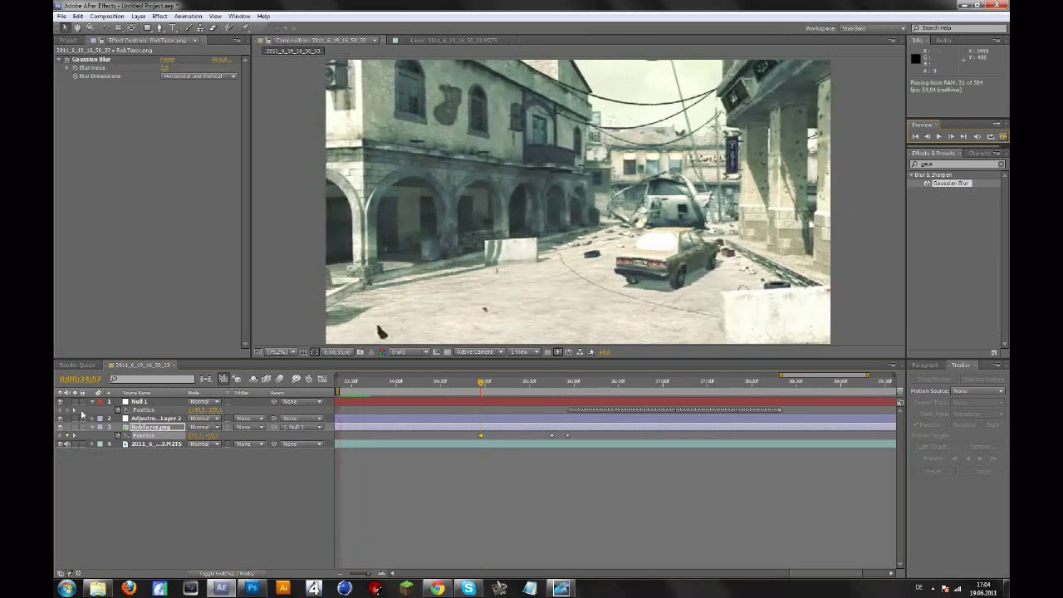
pyautogui.click(61, 424)
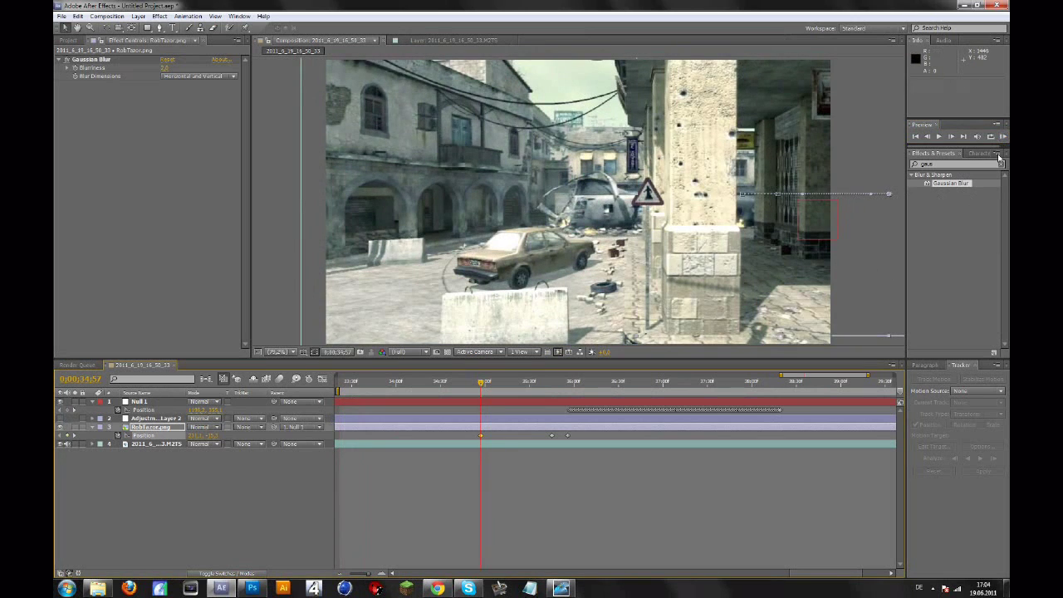
pyautogui.click(1002, 136)
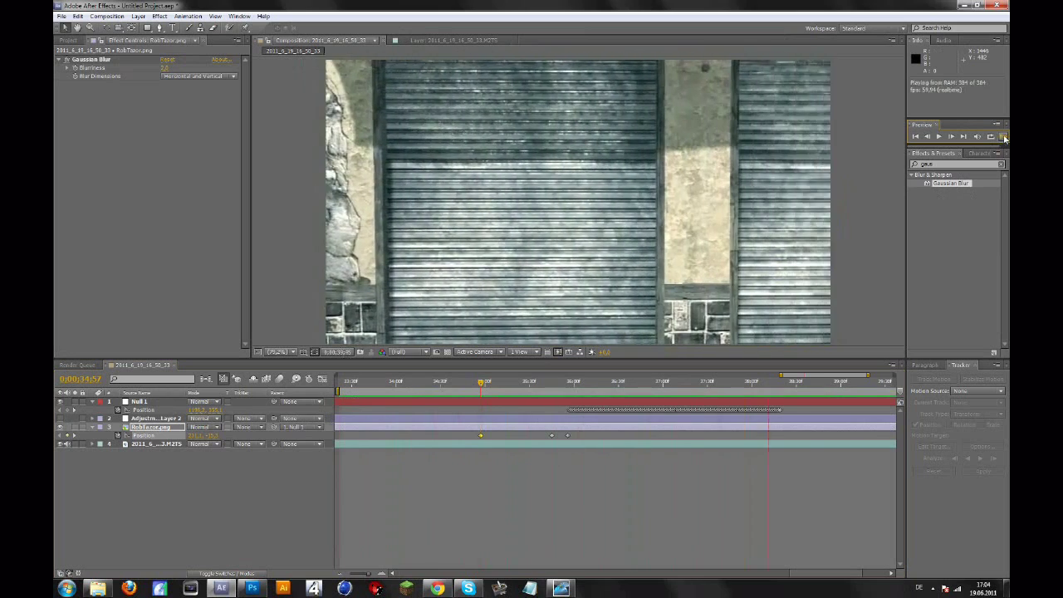
pyautogui.click(1005, 139)
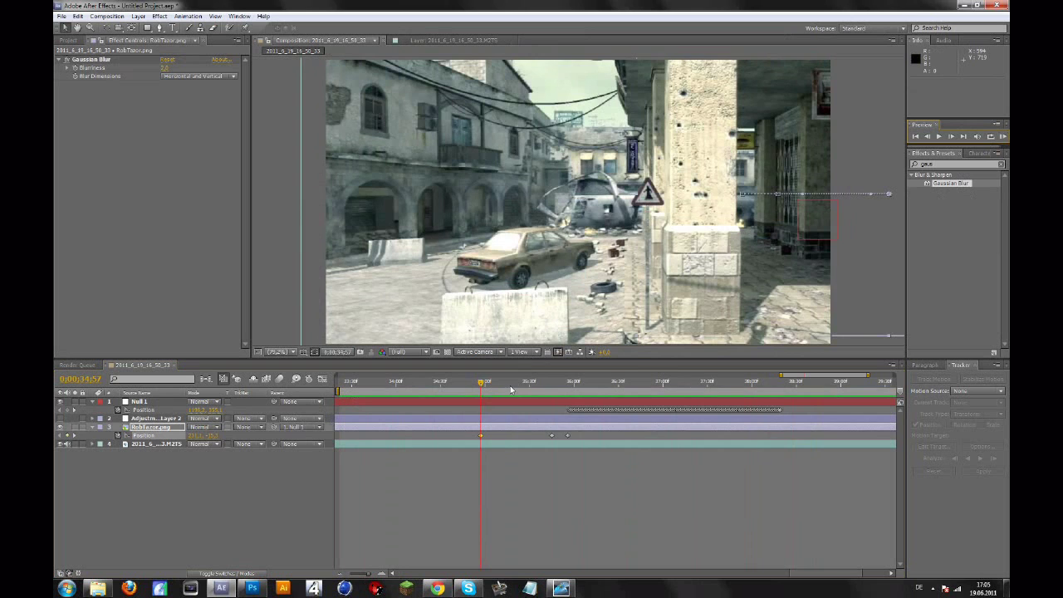
pyautogui.press('space')
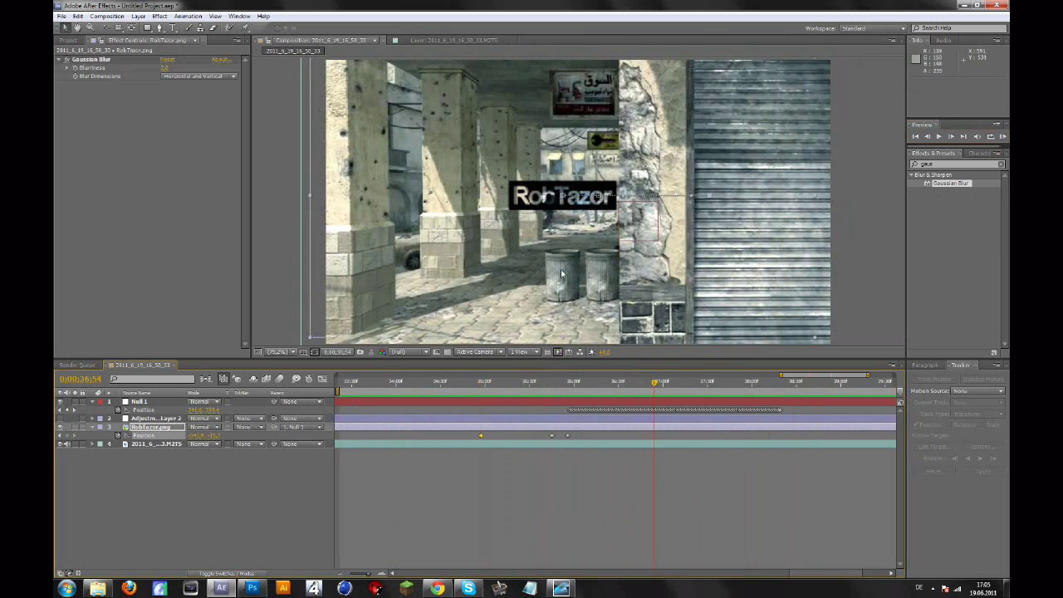
pyautogui.moveTo(667, 383); pyautogui.dragTo(625, 407)
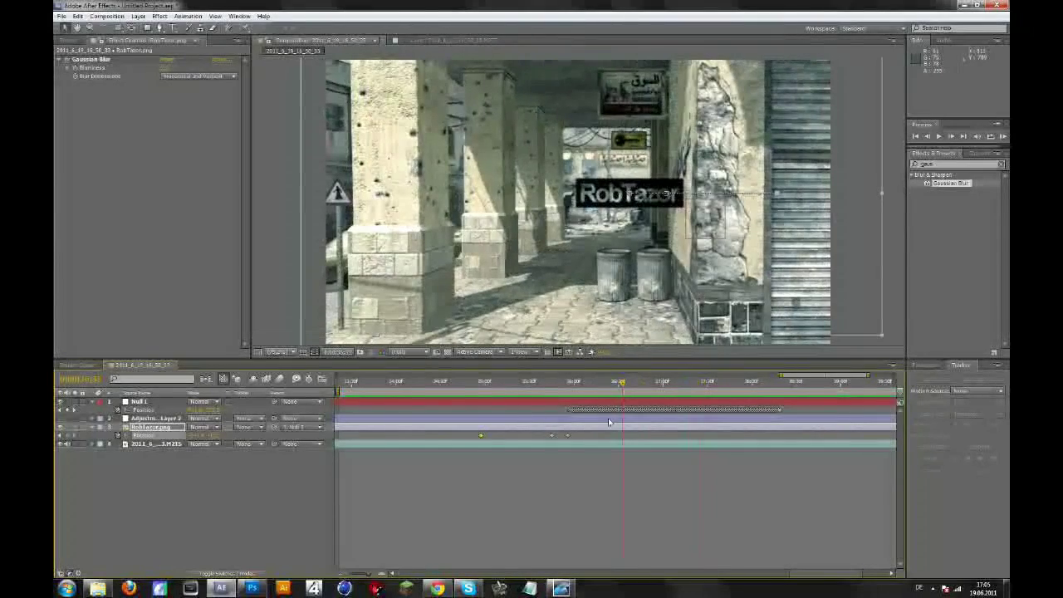
pyautogui.moveTo(521, 384); pyautogui.dragTo(587, 383)
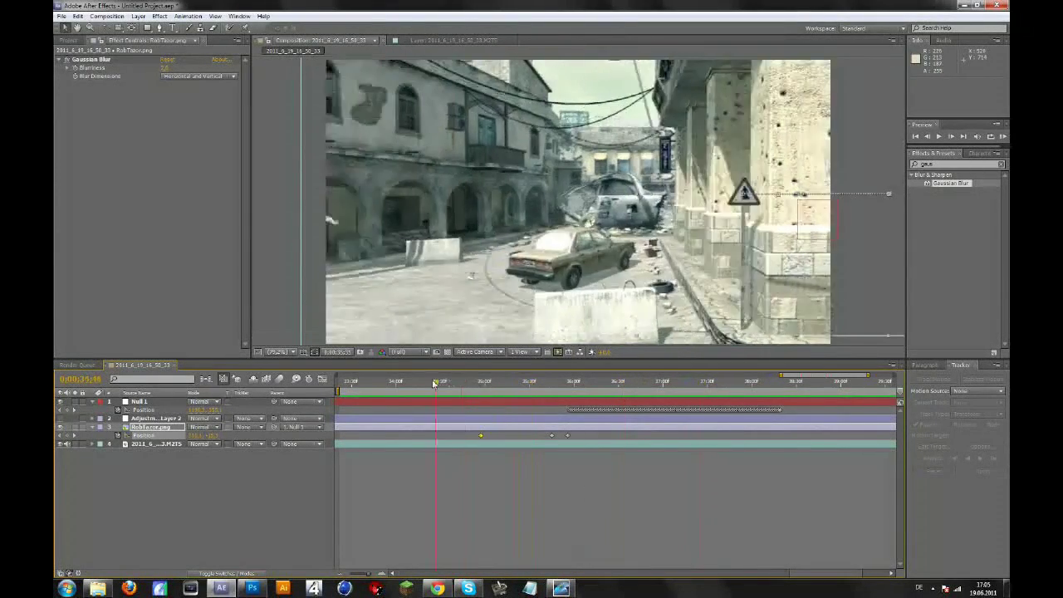
pyautogui.click(605, 383)
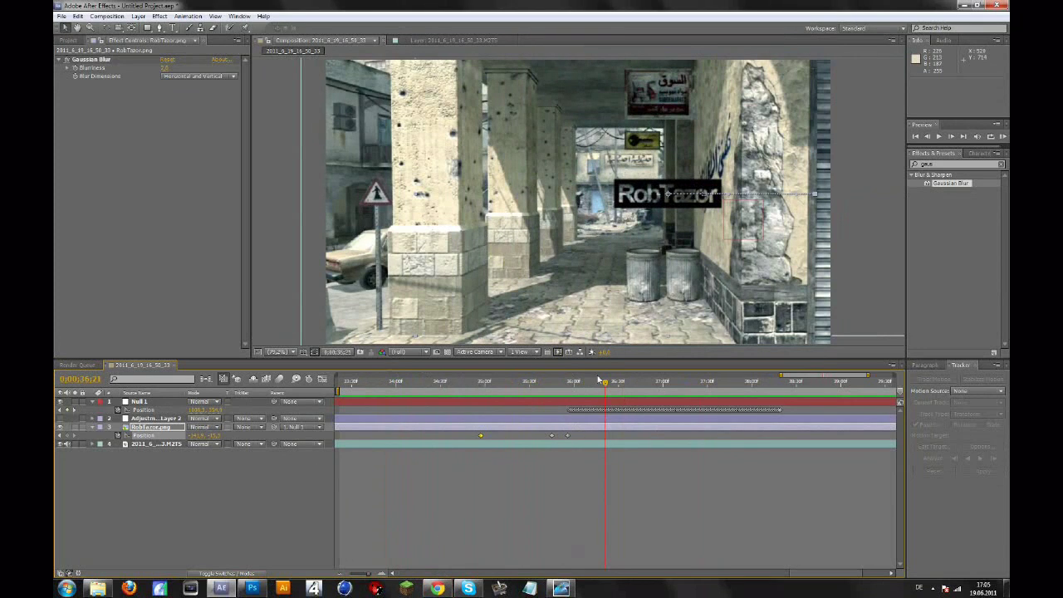
pyautogui.moveTo(593, 388); pyautogui.dragTo(673, 372)
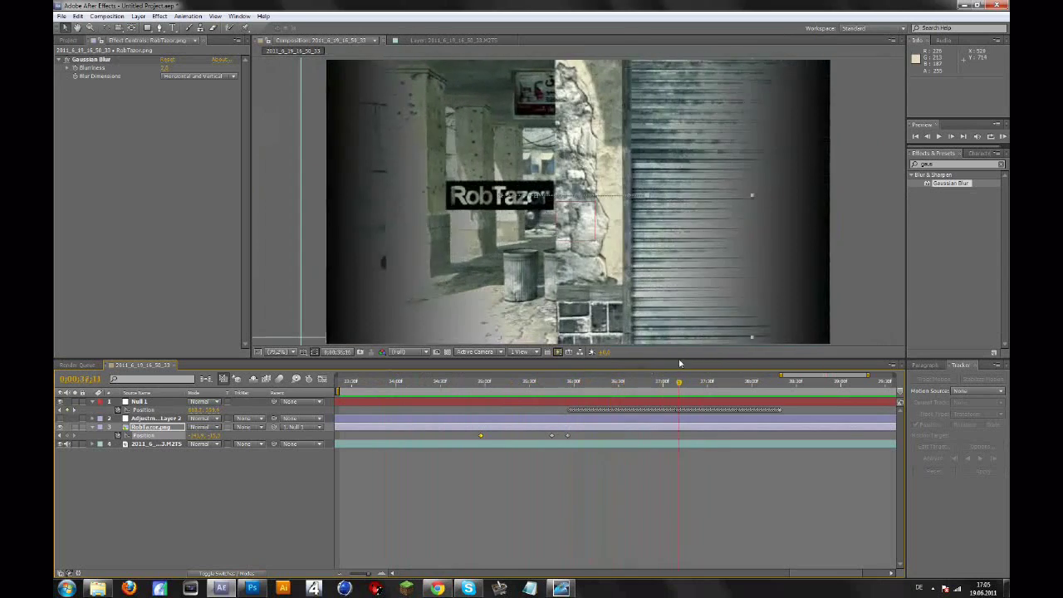